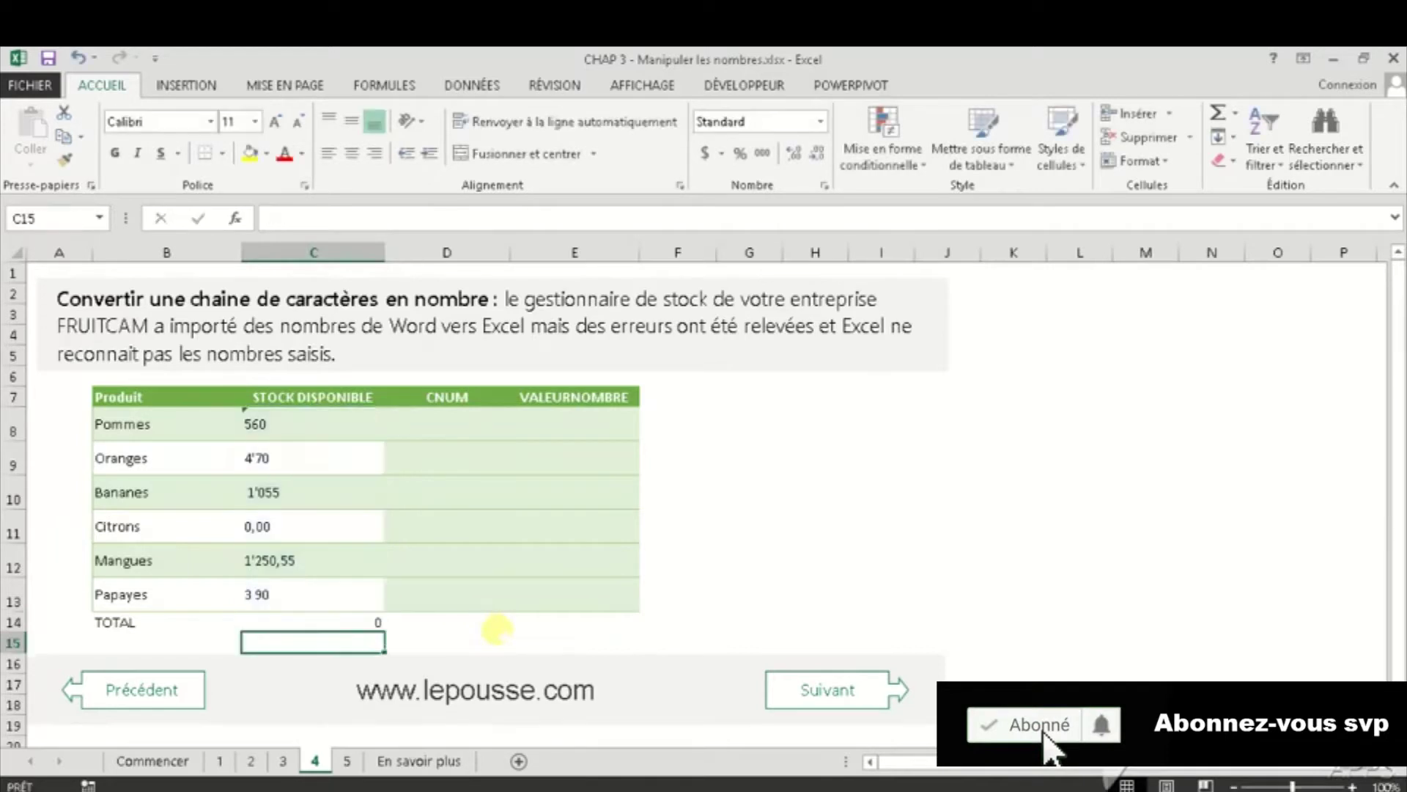
Examine how each imported stock entry in C8:C13 is stored and which formula calculates the total in C14
{"action": "left_click_drag", "start_coordinate": [253, 423], "coordinate": [300, 600]}
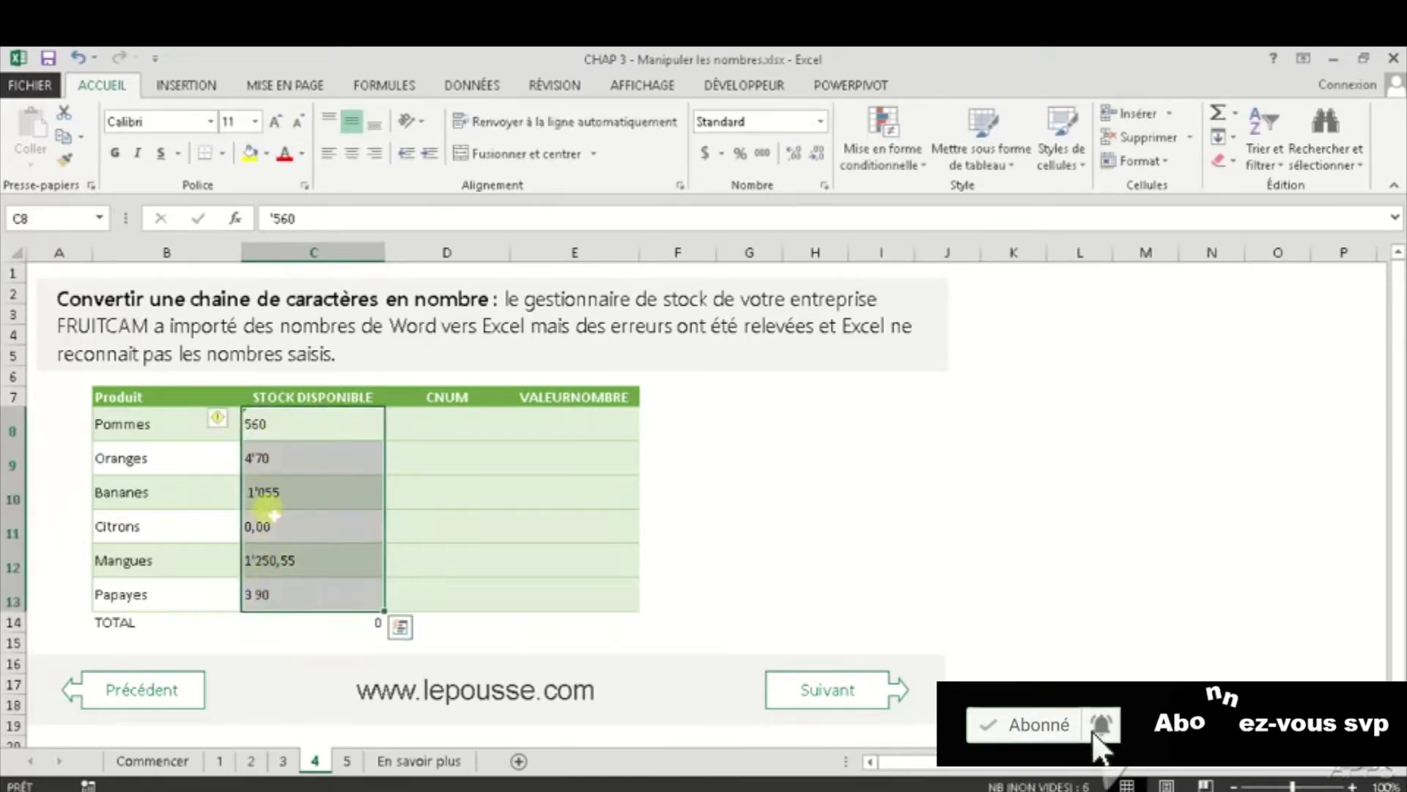
{"action": "left_click", "coordinate": [319, 431]}
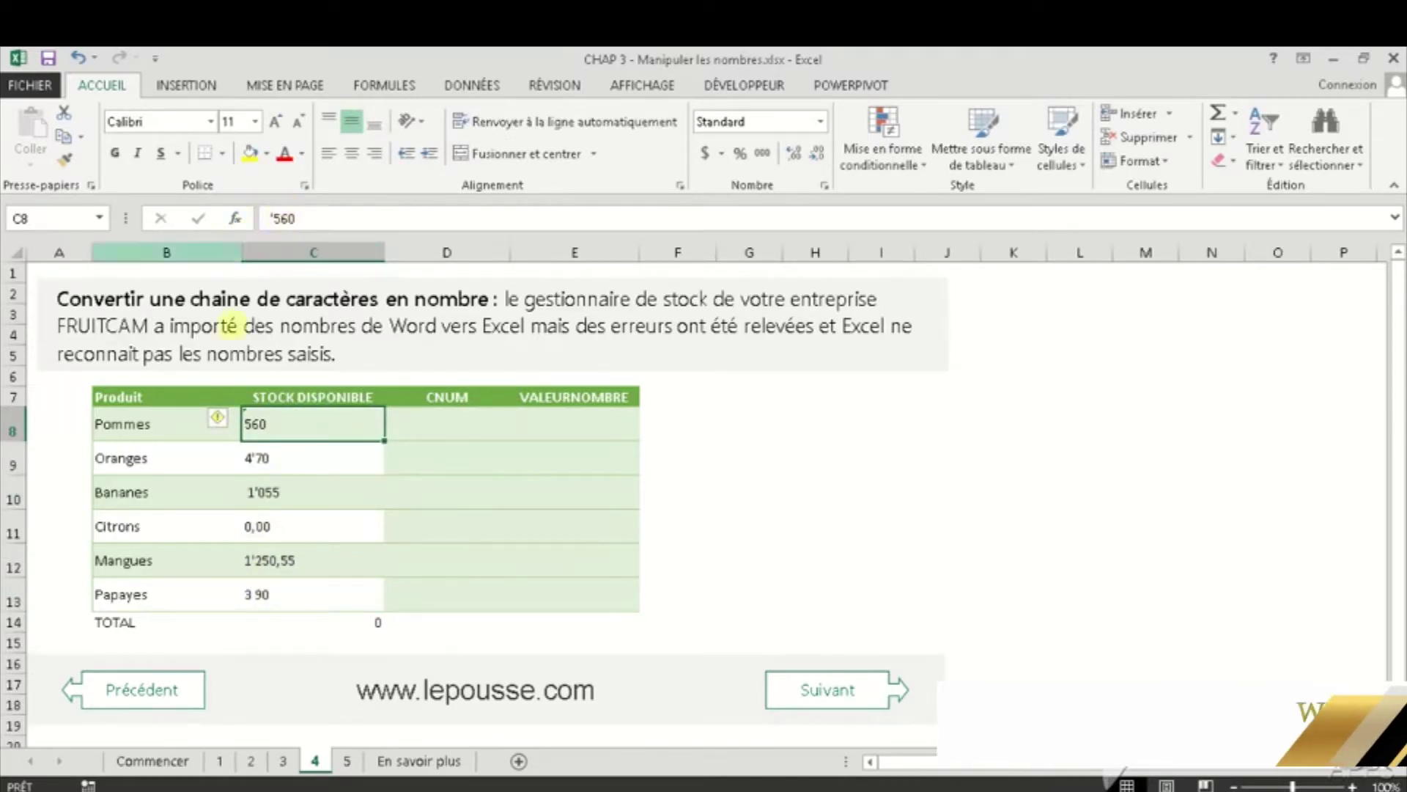
{"action": "key", "text": "Down"}
{"action": "key", "text": "Down"}
{"action": "key", "text": "Up"}
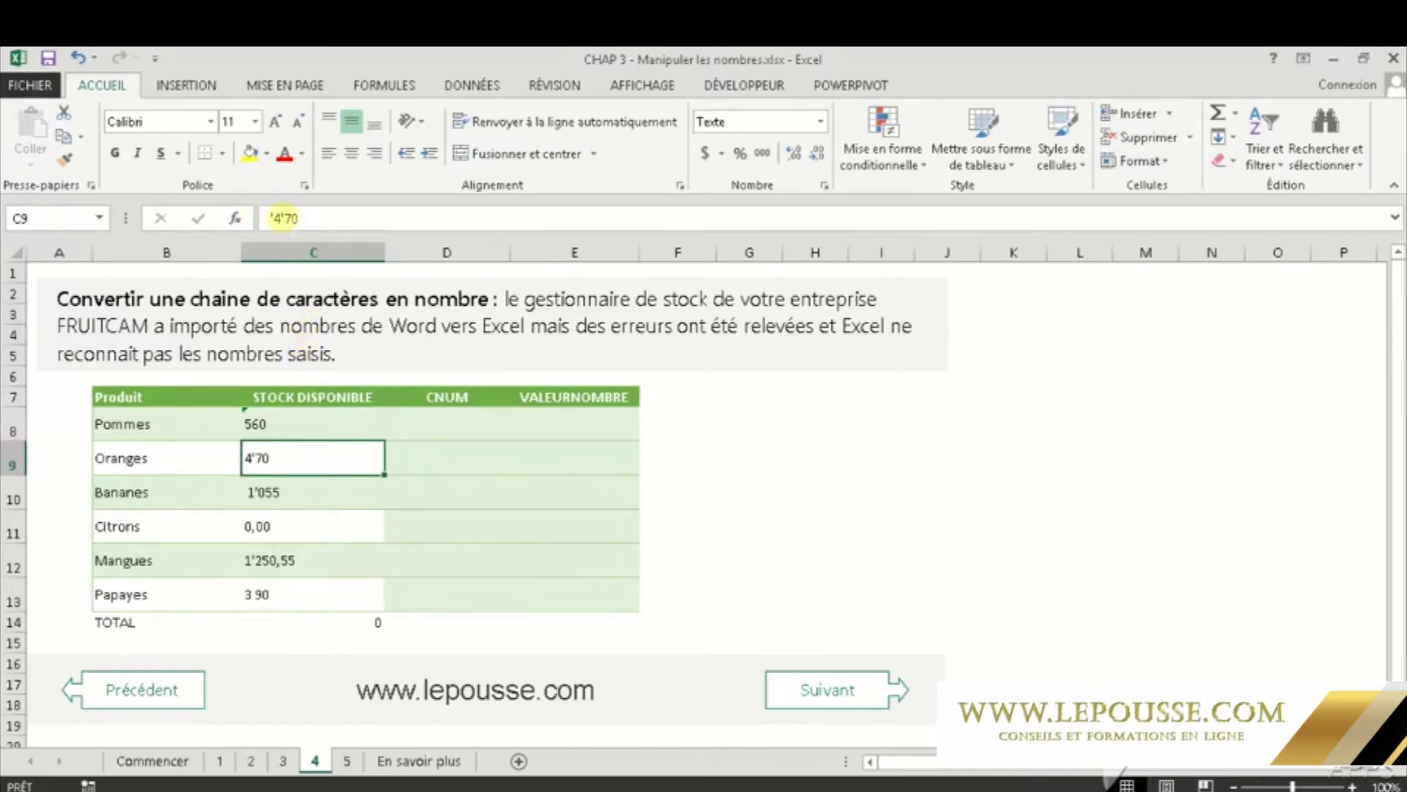
{"action": "left_click", "coordinate": [318, 498]}
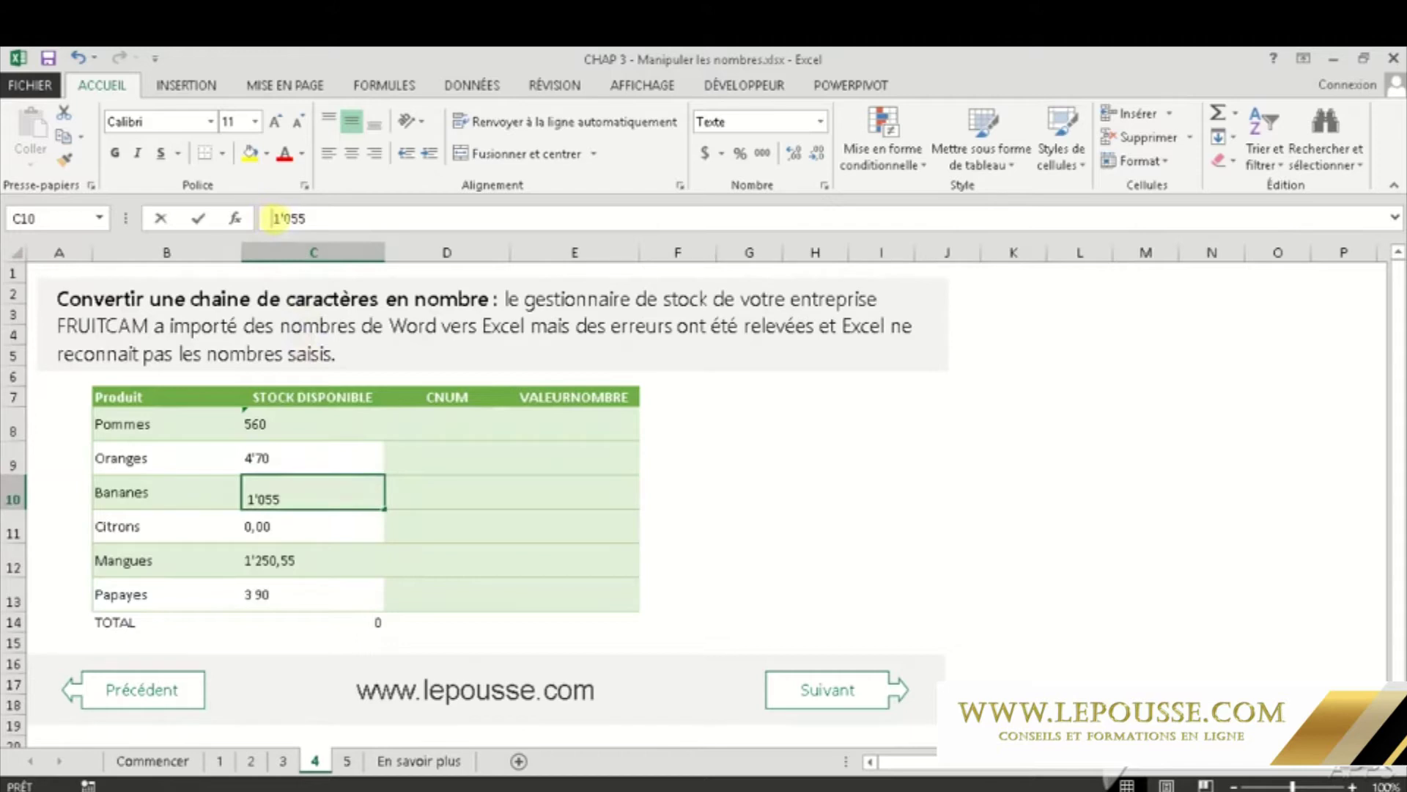
{"action": "left_click", "coordinate": [274, 217]}
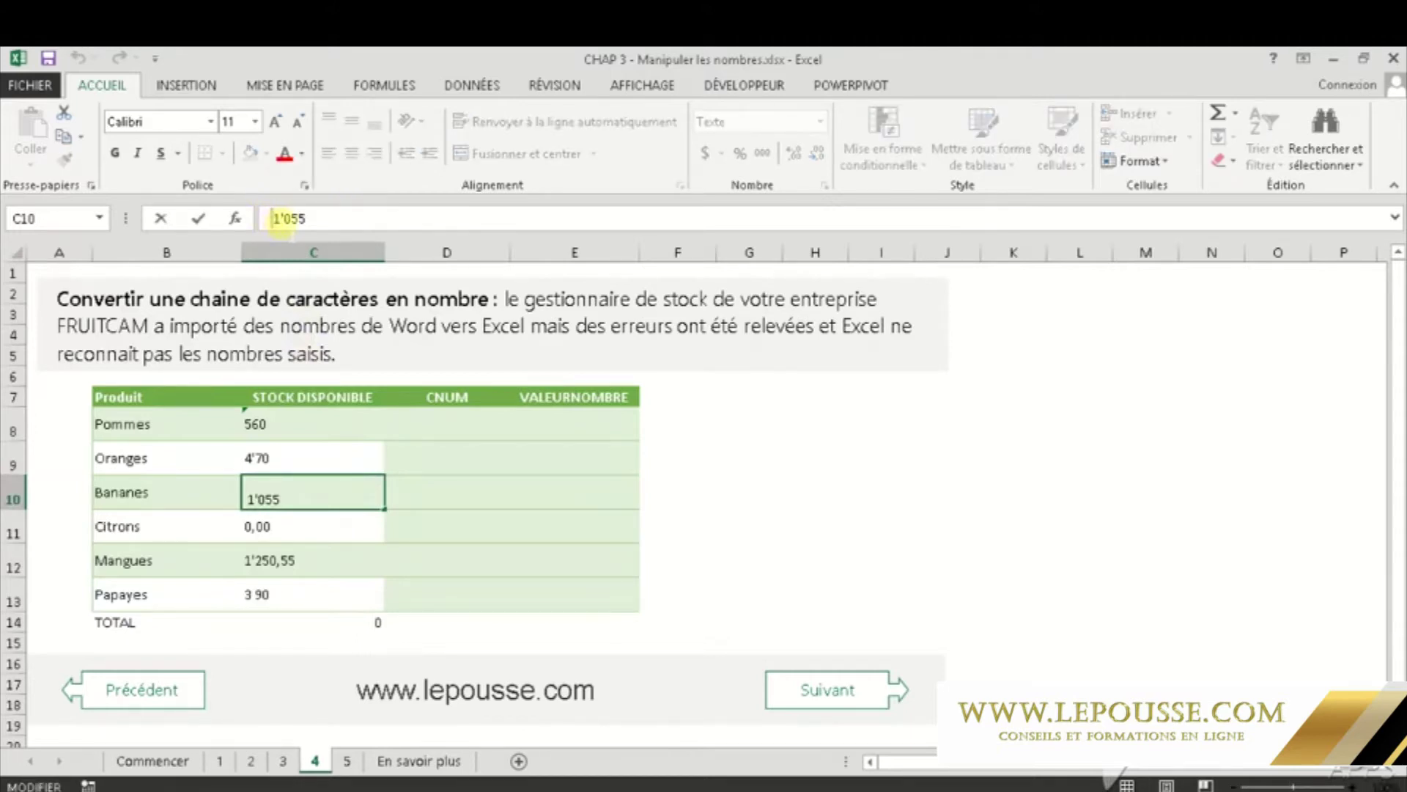
{"action": "left_click", "coordinate": [318, 529]}
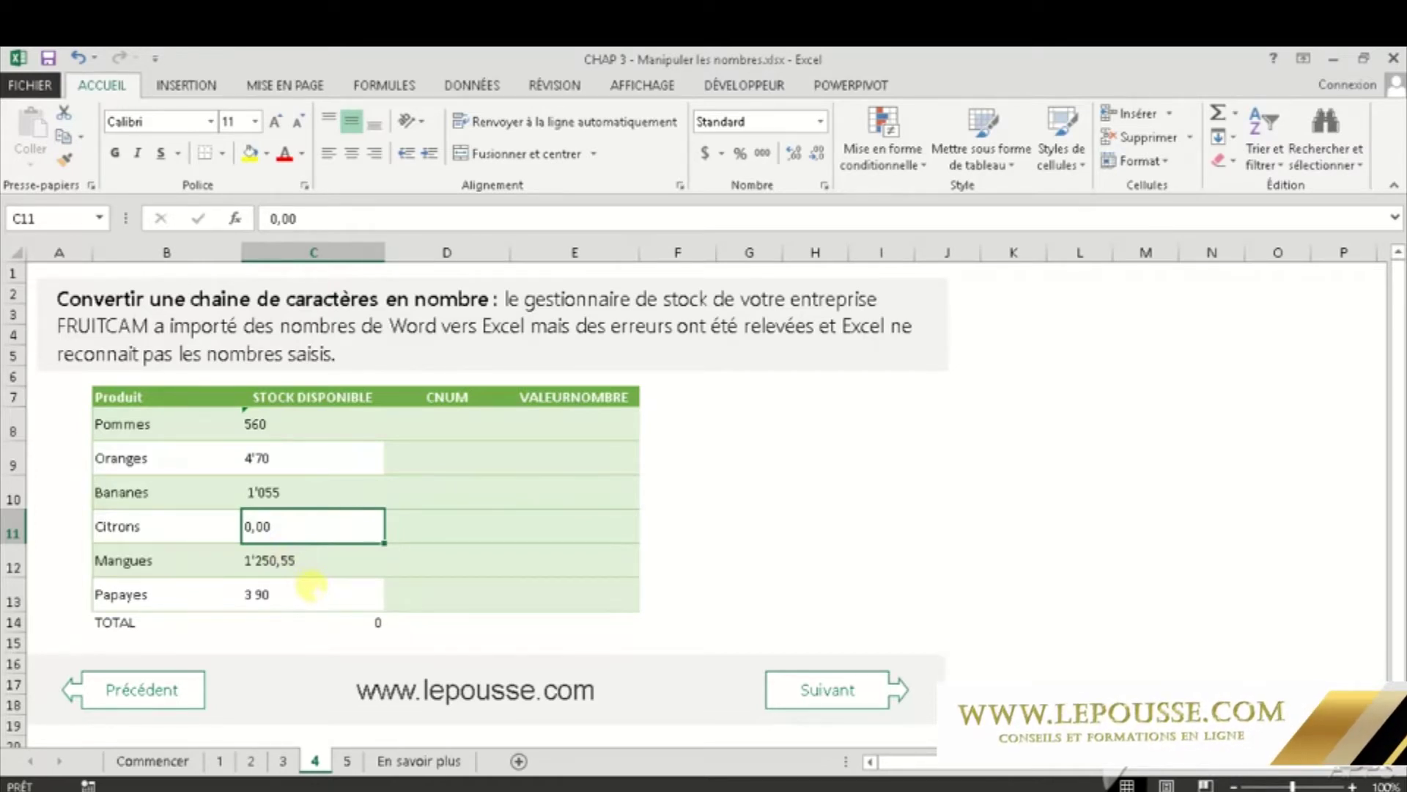
{"action": "left_click", "coordinate": [300, 567]}
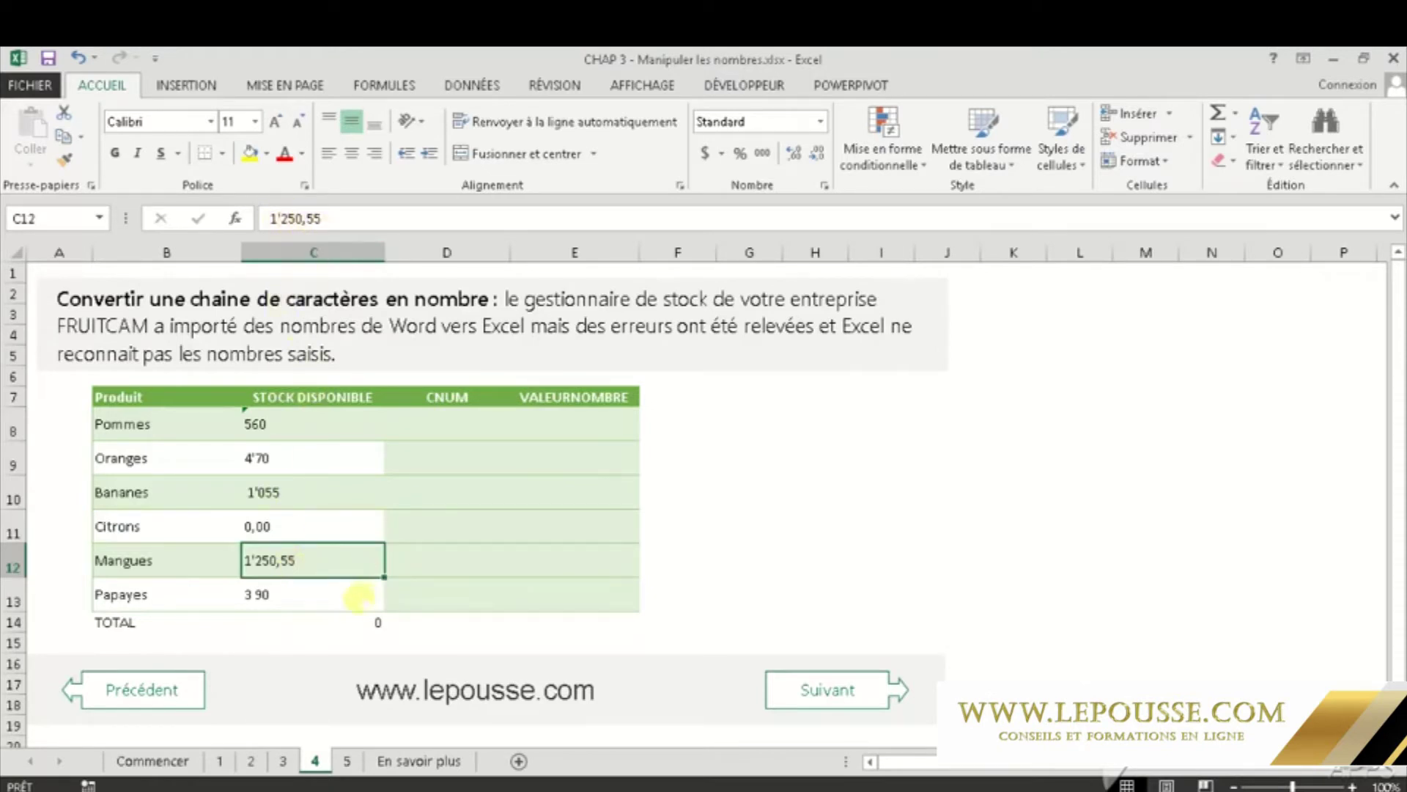
{"action": "left_click", "coordinate": [306, 597]}
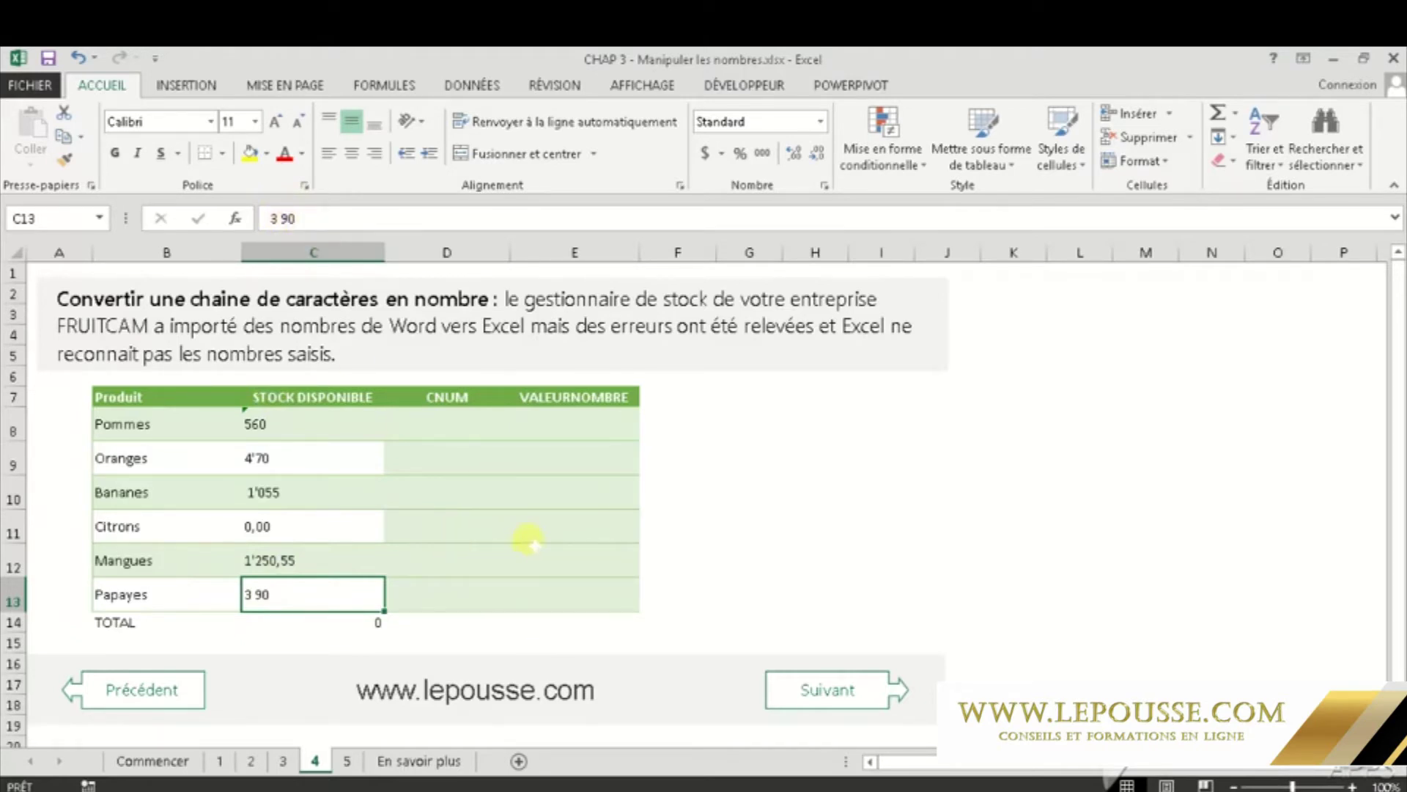
{"action": "left_click", "coordinate": [451, 543]}
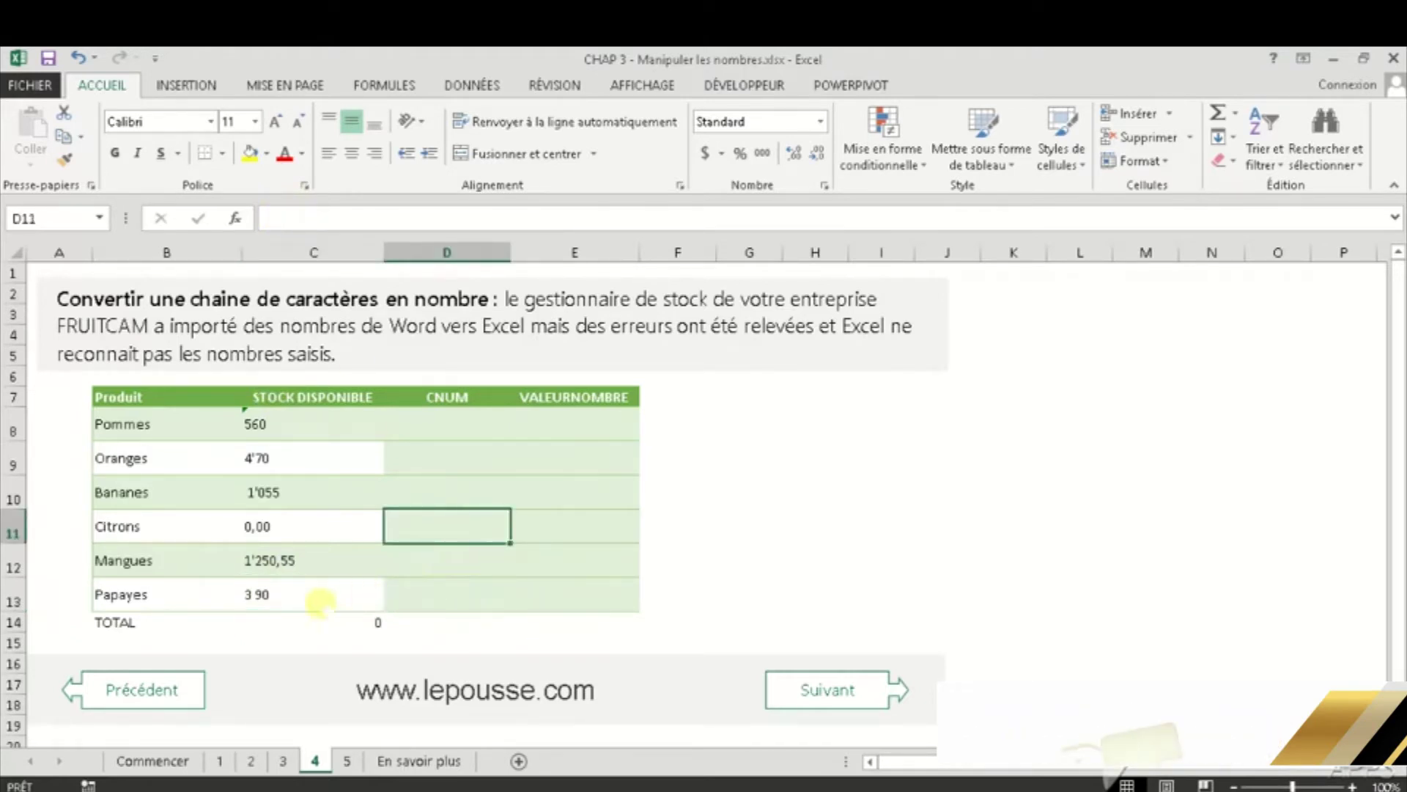
{"action": "left_click", "coordinate": [308, 623]}
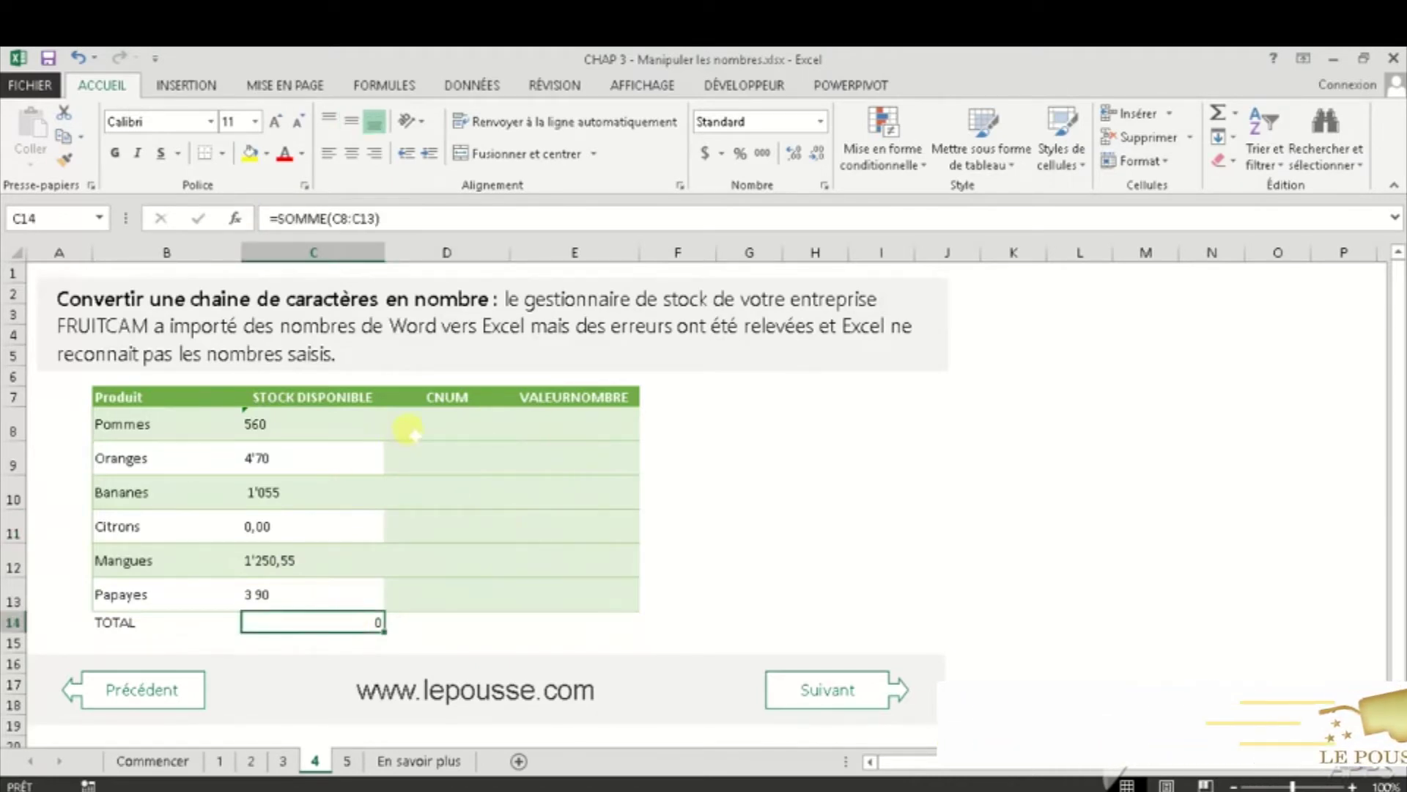
Open the on-screen keyboard and move it clear of the CNUM column
{"action": "left_click", "coordinate": [418, 433]}
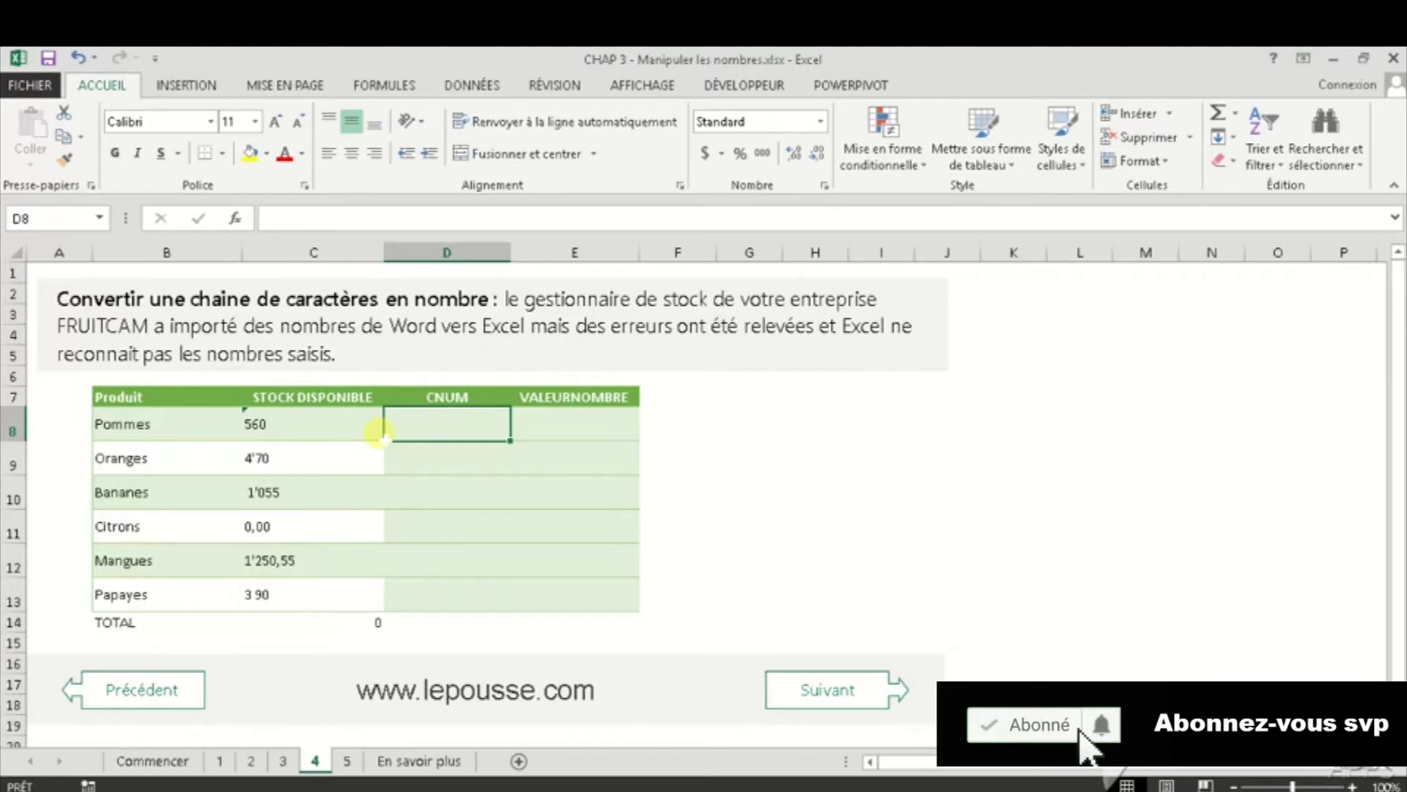
{"action": "key", "text": "ctrl+super+o"}
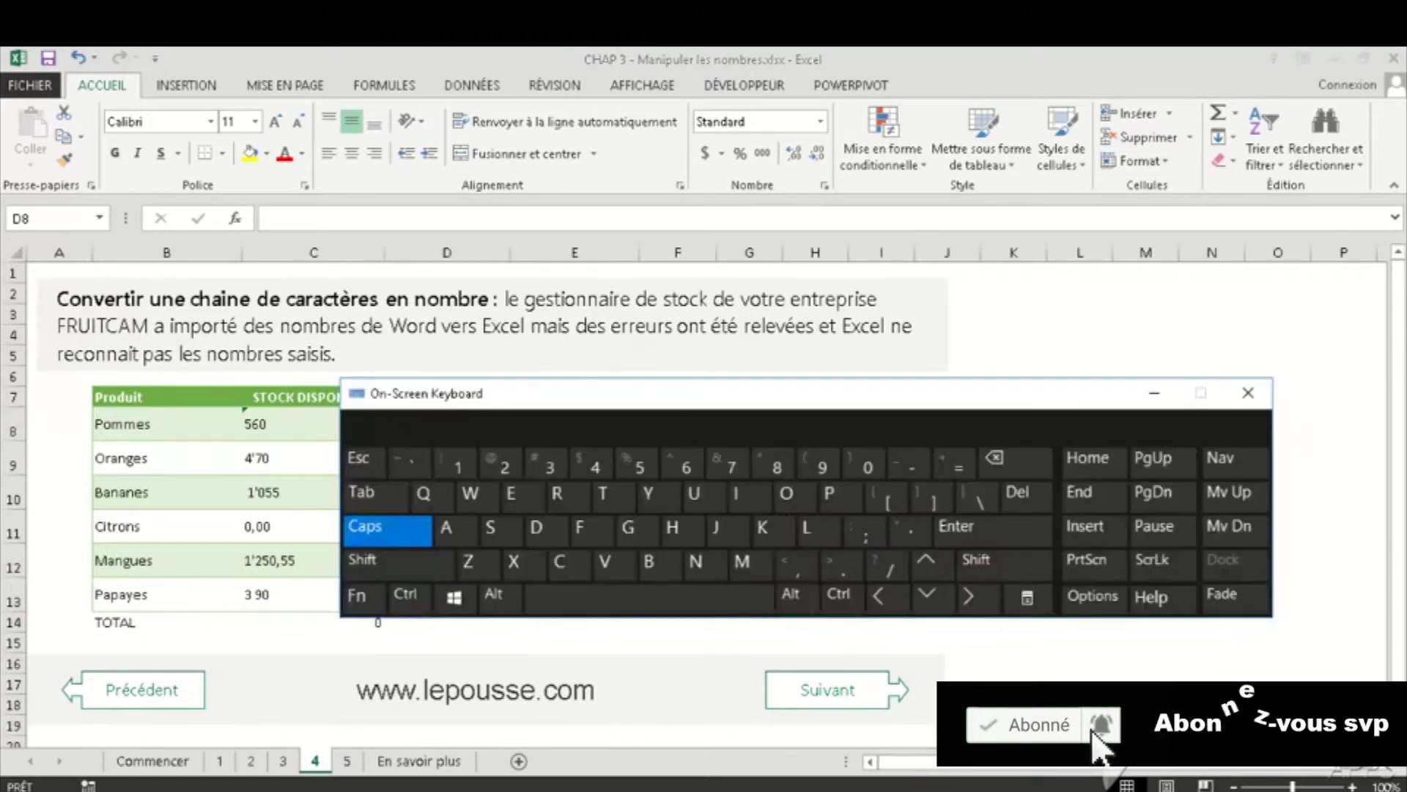
{"action": "left_click_drag", "start_coordinate": [606, 399], "coordinate": [889, 419]}
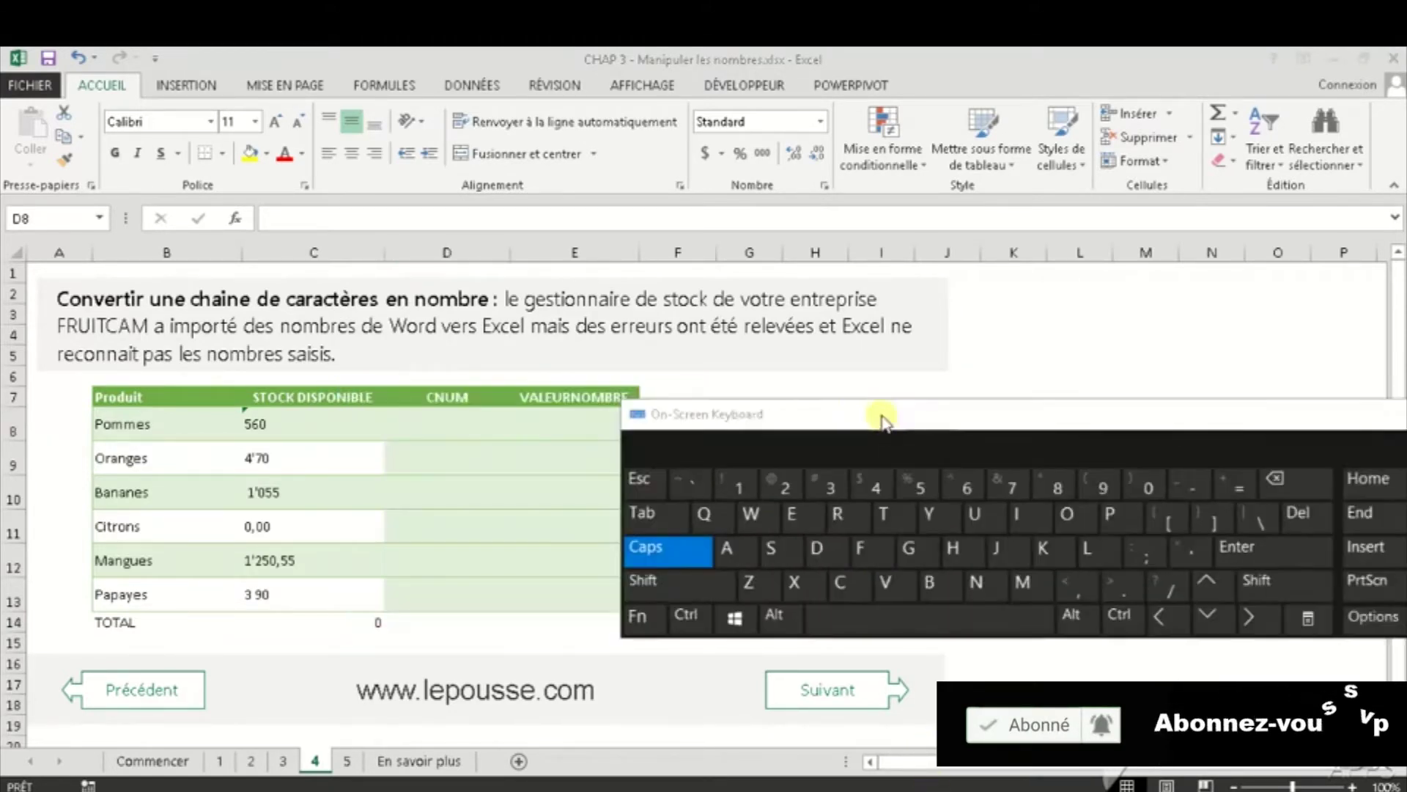
Enter the formula =CNUM(C8) in cell D8 to convert the Pommes stock text into a number
{"action": "double_click", "coordinate": [469, 428]}
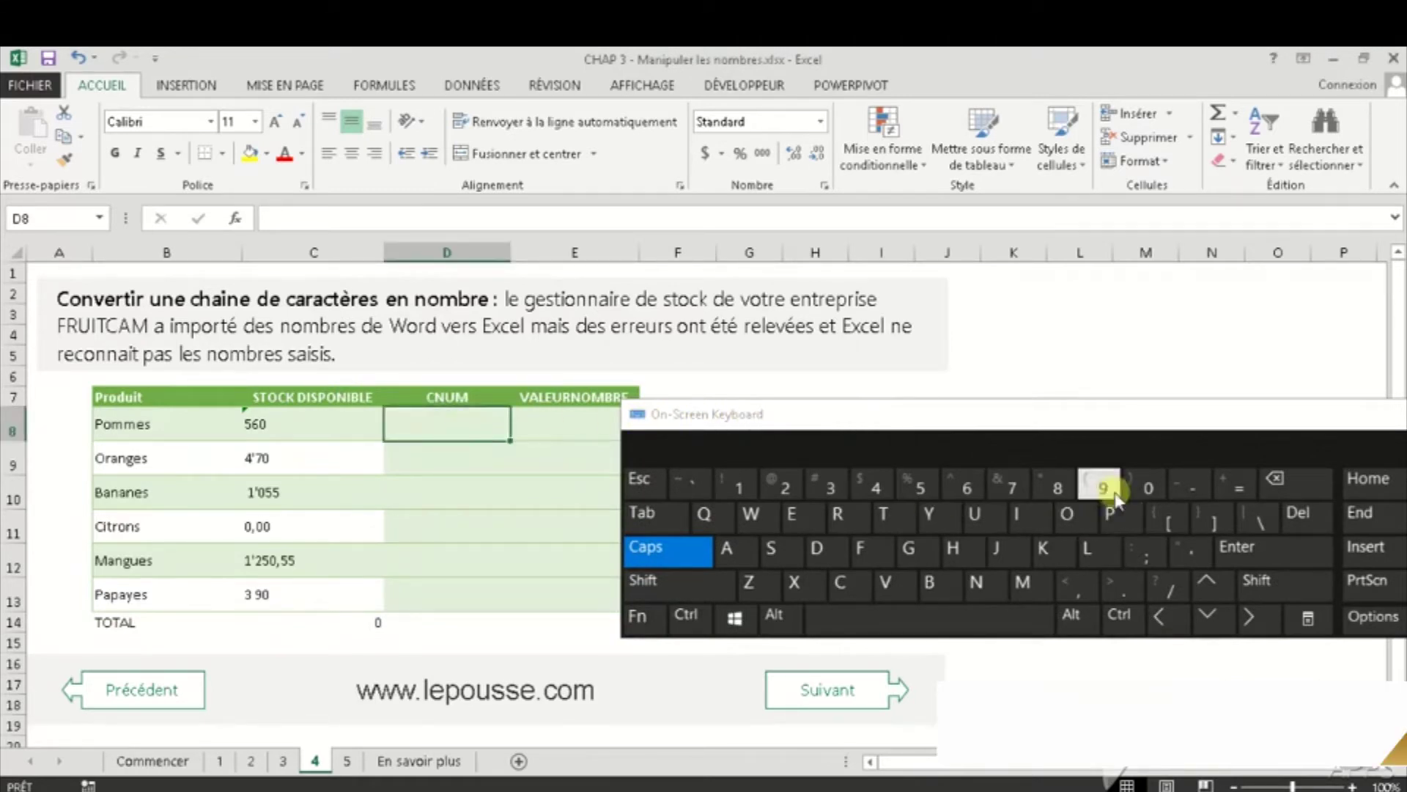
{"action": "left_click", "coordinate": [1239, 485]}
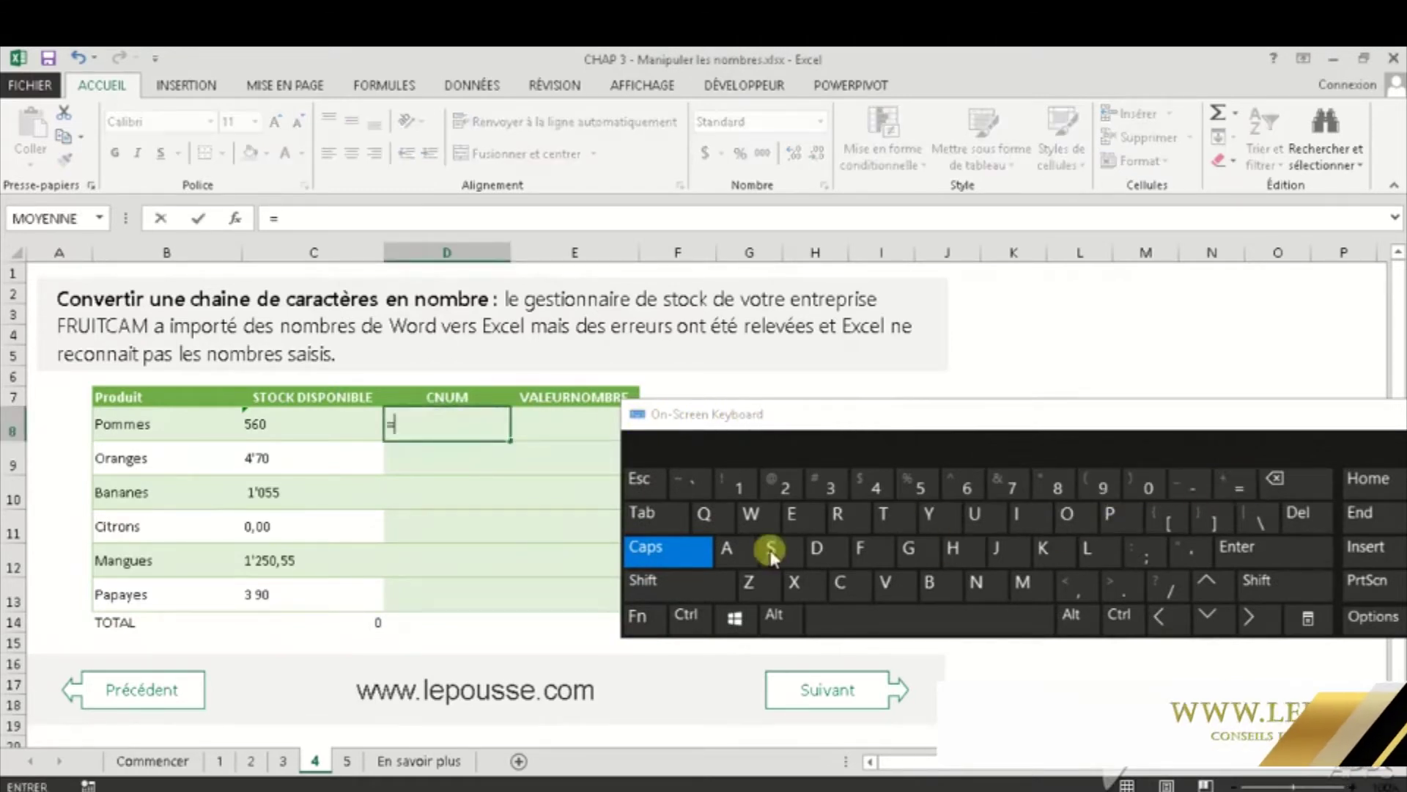
{"action": "left_click", "coordinate": [840, 583]}
{"action": "left_click", "coordinate": [980, 584]}
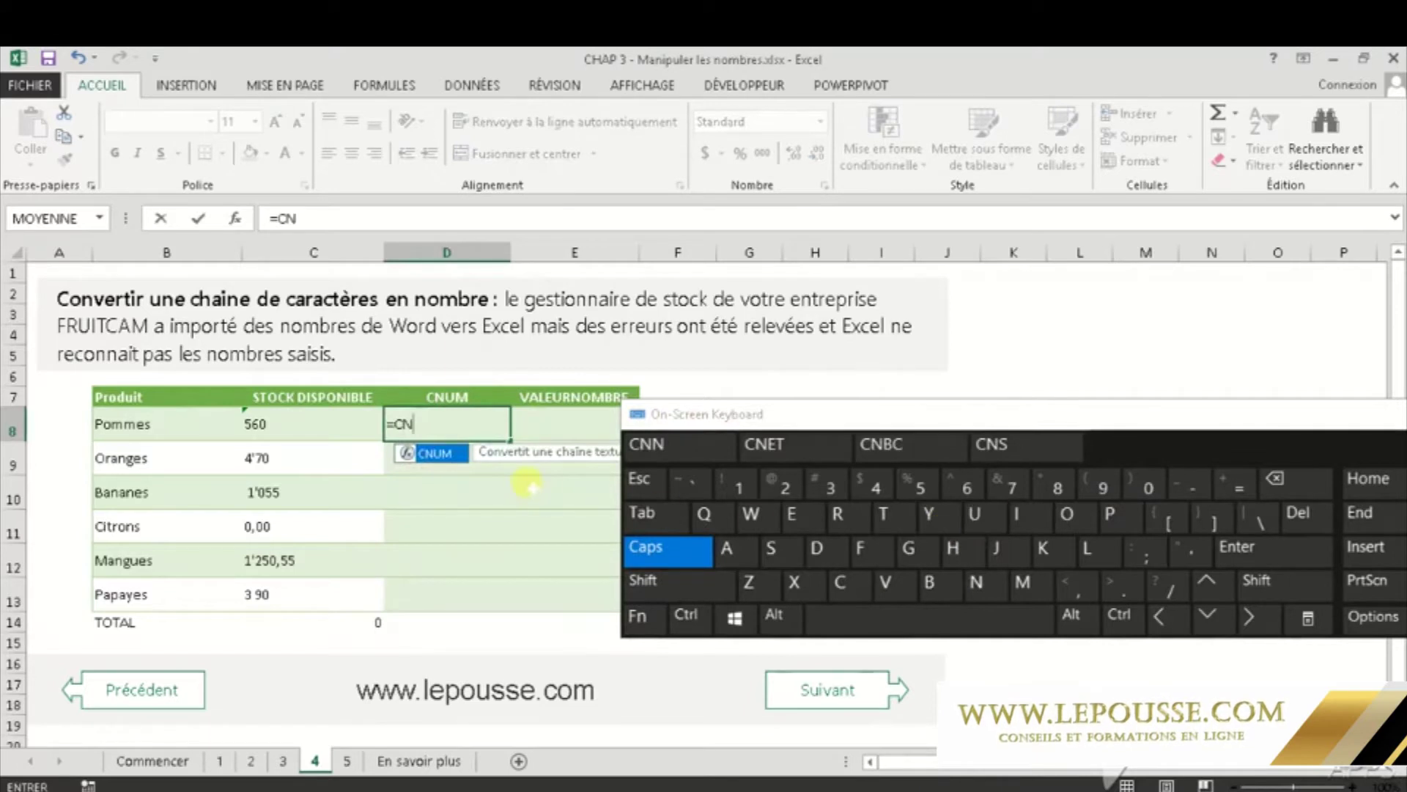
{"action": "left_click", "coordinate": [645, 515]}
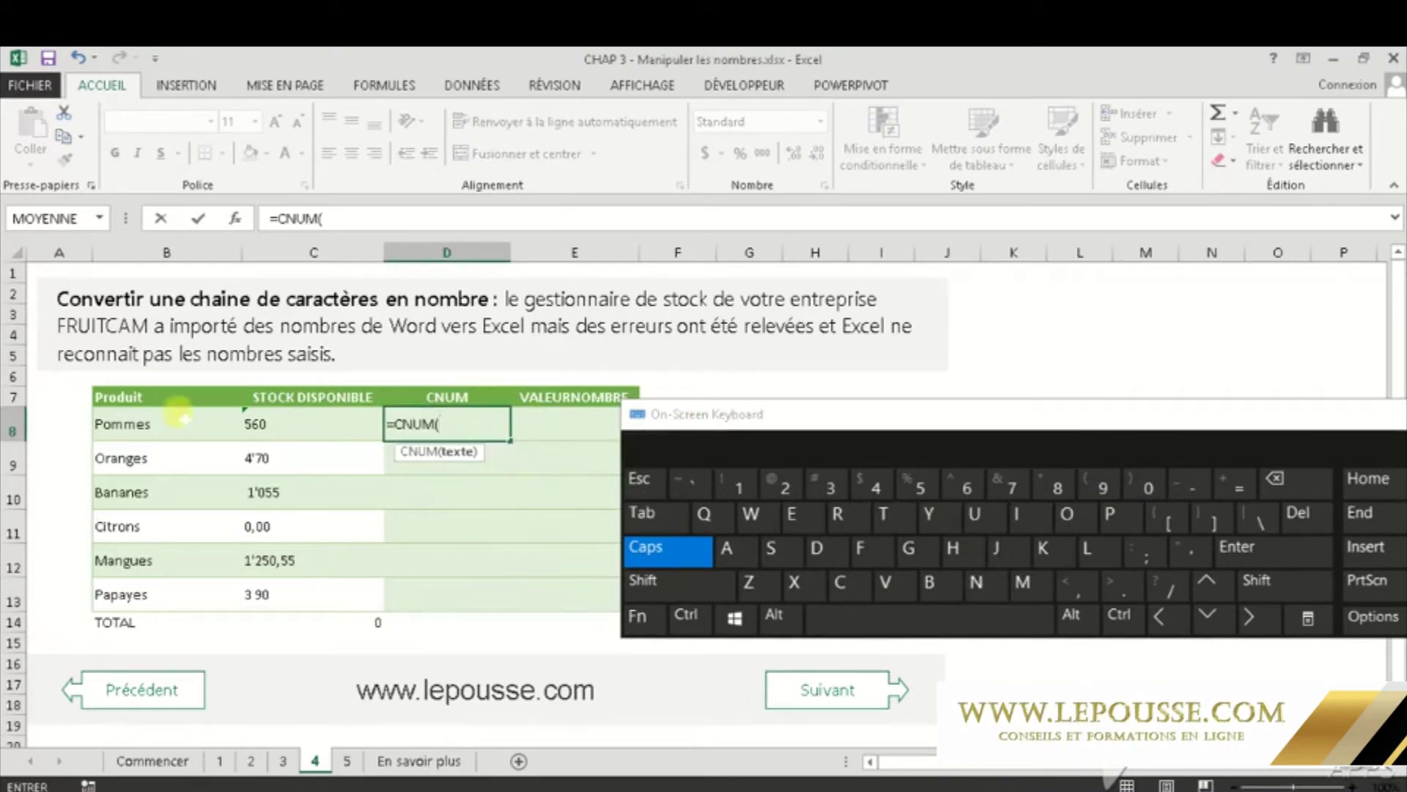
{"action": "left_click", "coordinate": [283, 431]}
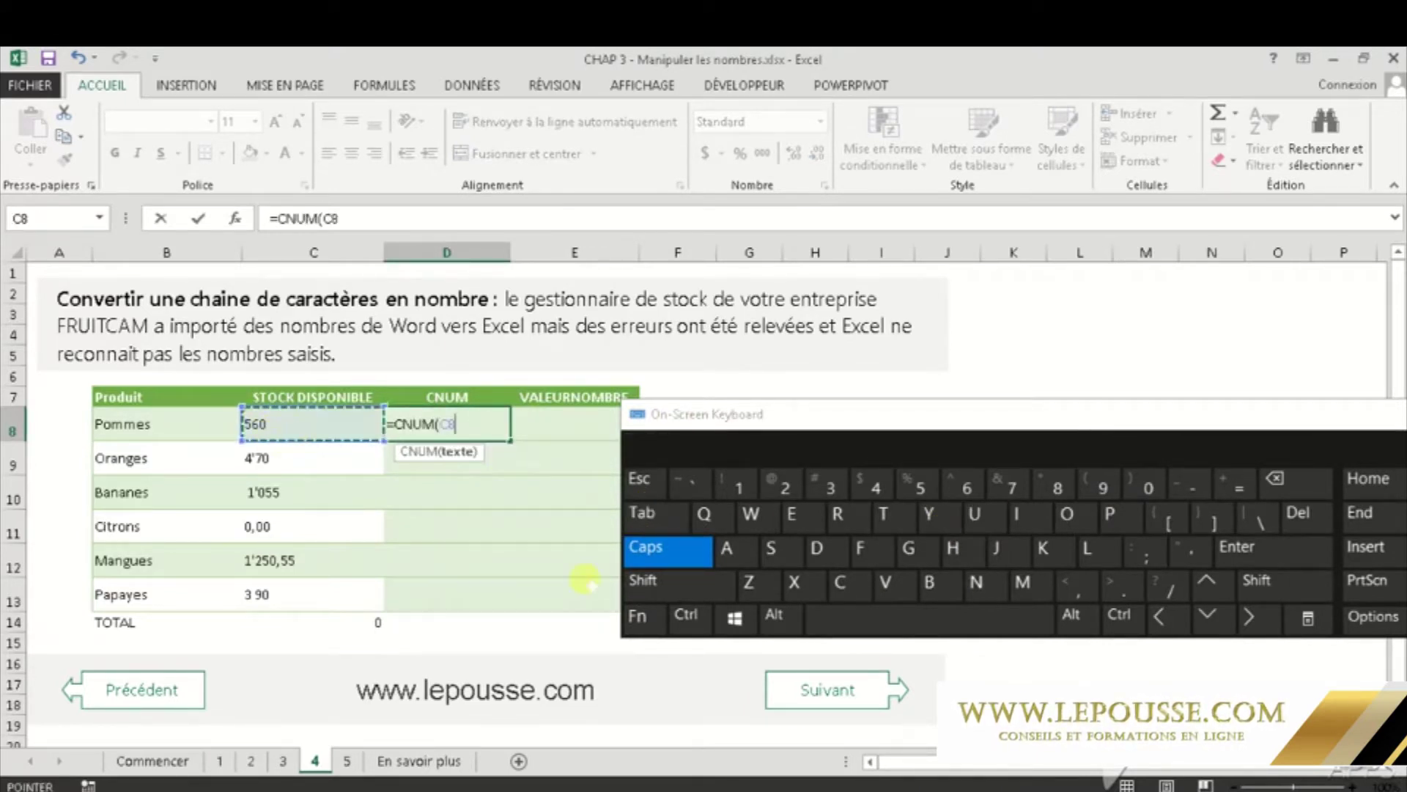
{"action": "left_click", "coordinate": [715, 584]}
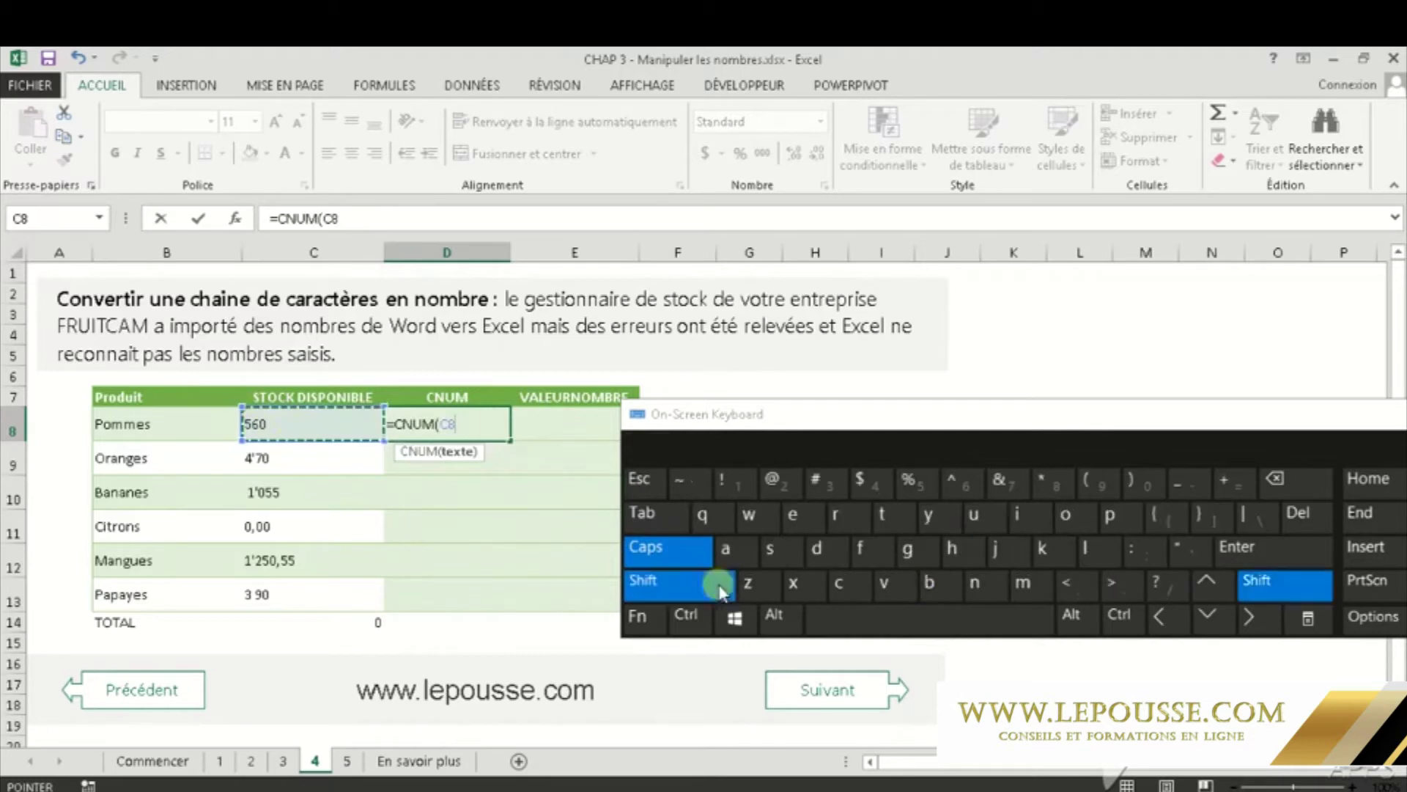
{"action": "left_click", "coordinate": [1146, 484]}
{"action": "left_click", "coordinate": [1243, 548]}
{"action": "left_click", "coordinate": [460, 429]}
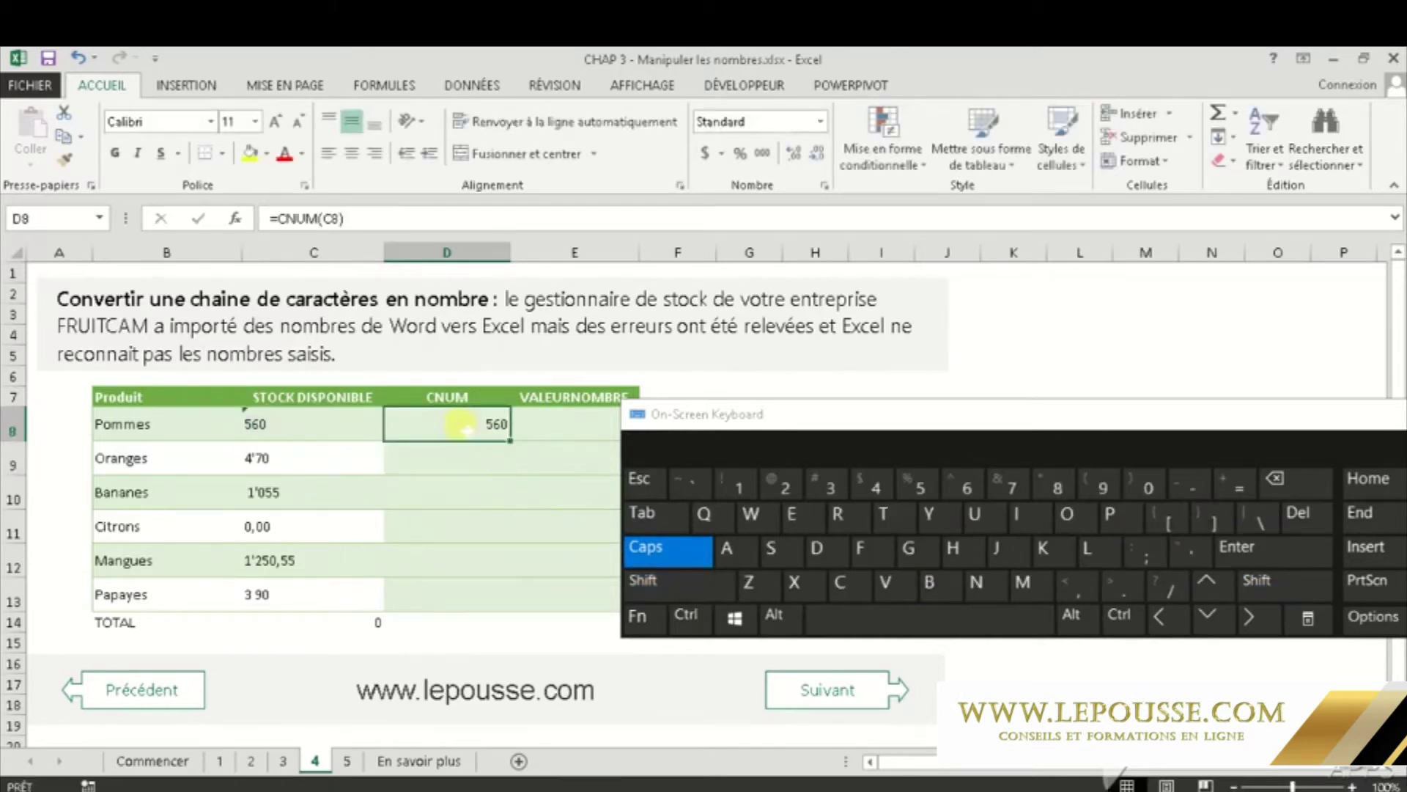
Copy the SOMME total formula from C14 across to D14 and E14, moving the on-screen keyboard clear of the table
{"action": "left_click", "coordinate": [320, 640]}
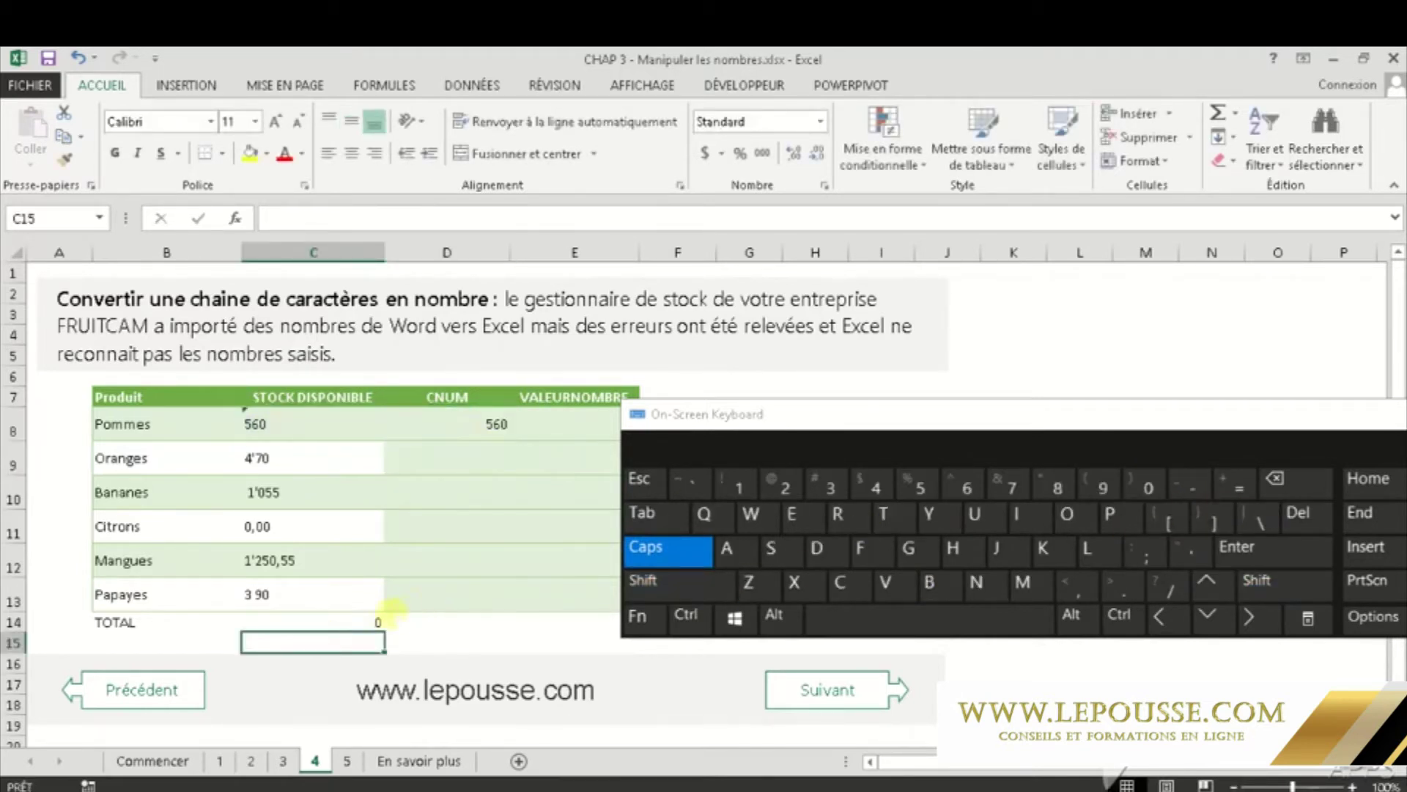
{"action": "left_click", "coordinate": [389, 619]}
{"action": "left_click_drag", "start_coordinate": [791, 409], "coordinate": [1100, 394]}
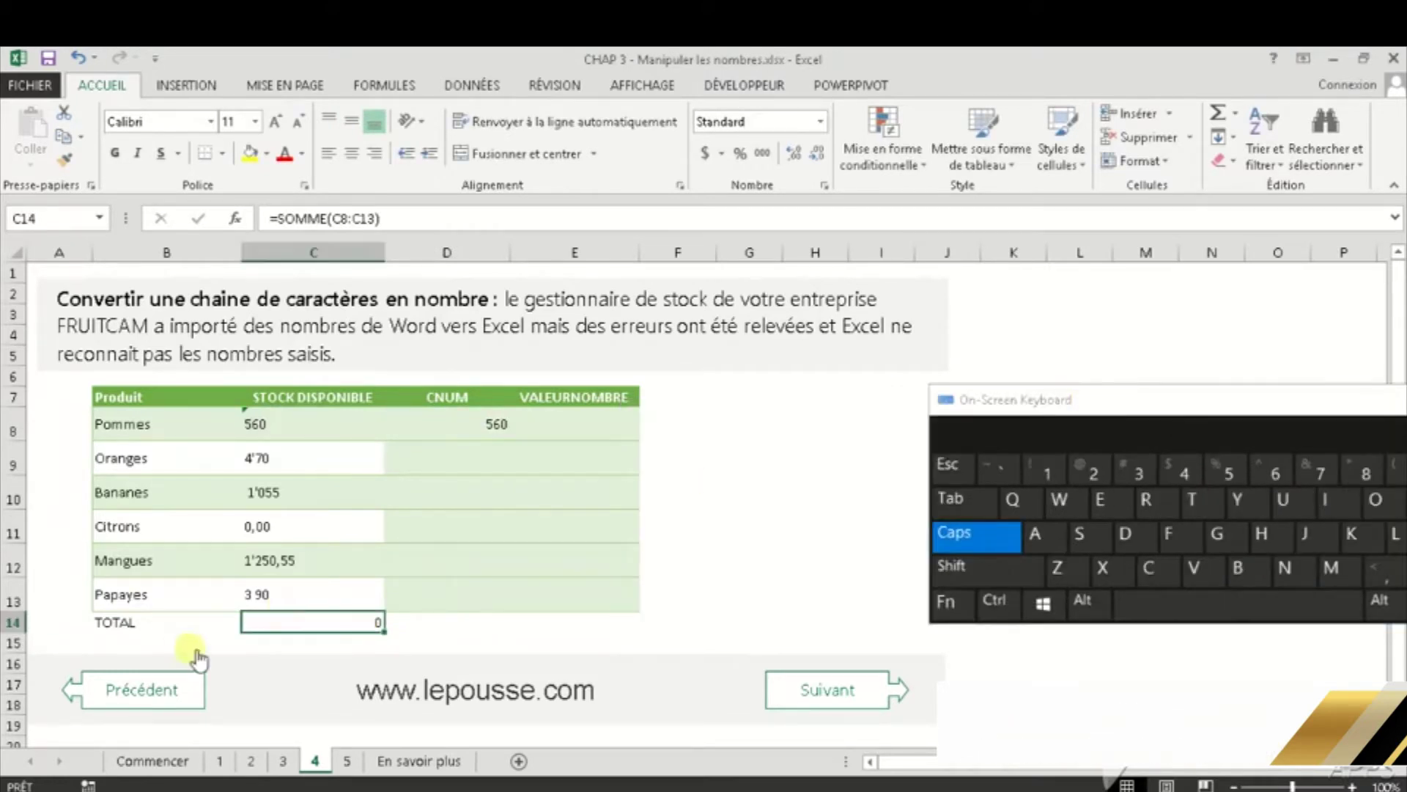
{"action": "left_click_drag", "start_coordinate": [381, 630], "coordinate": [635, 629]}
{"action": "left_click", "coordinate": [490, 627]}
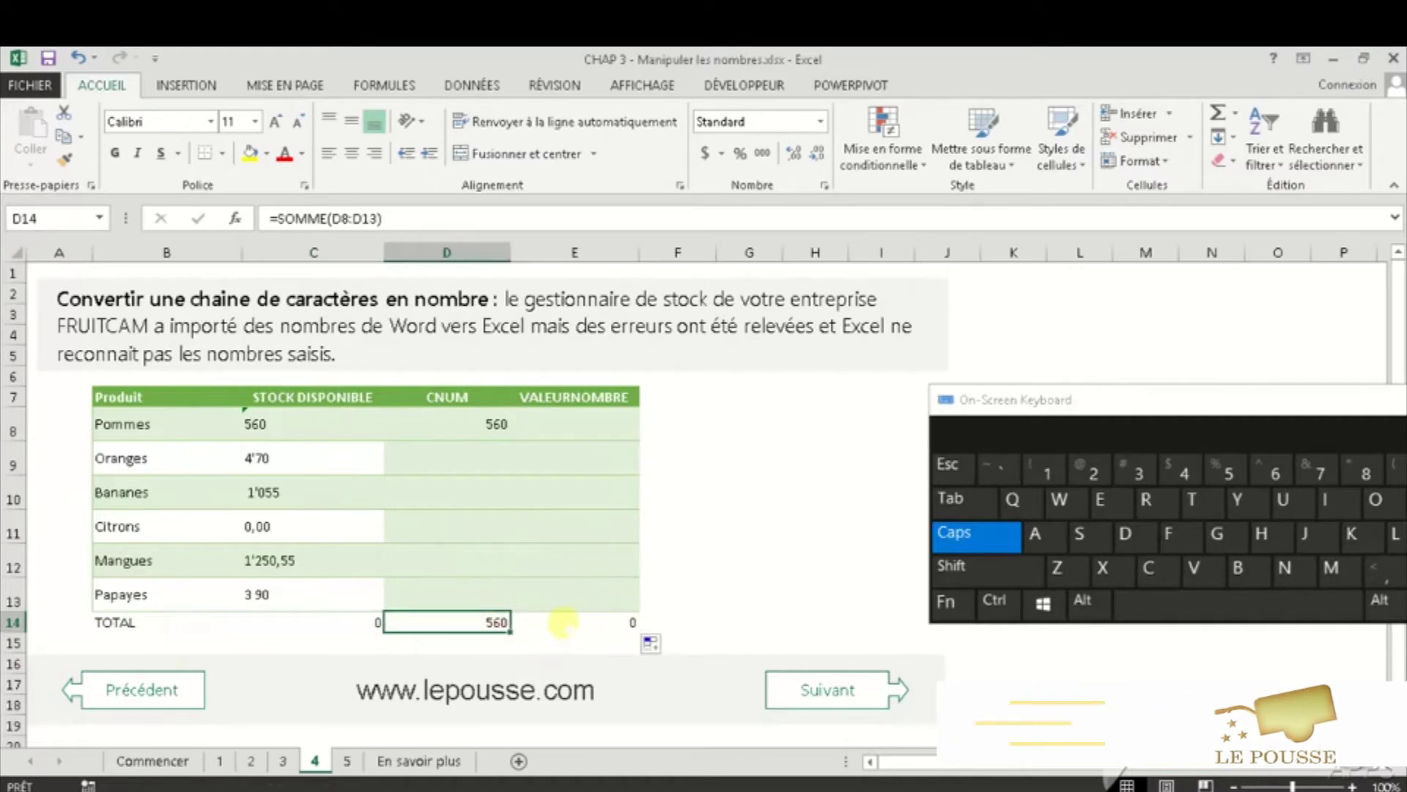
Fill the CNUM formula from D8 down to D13 and compare the results with the source entries in C9:C12
{"action": "left_click", "coordinate": [499, 427]}
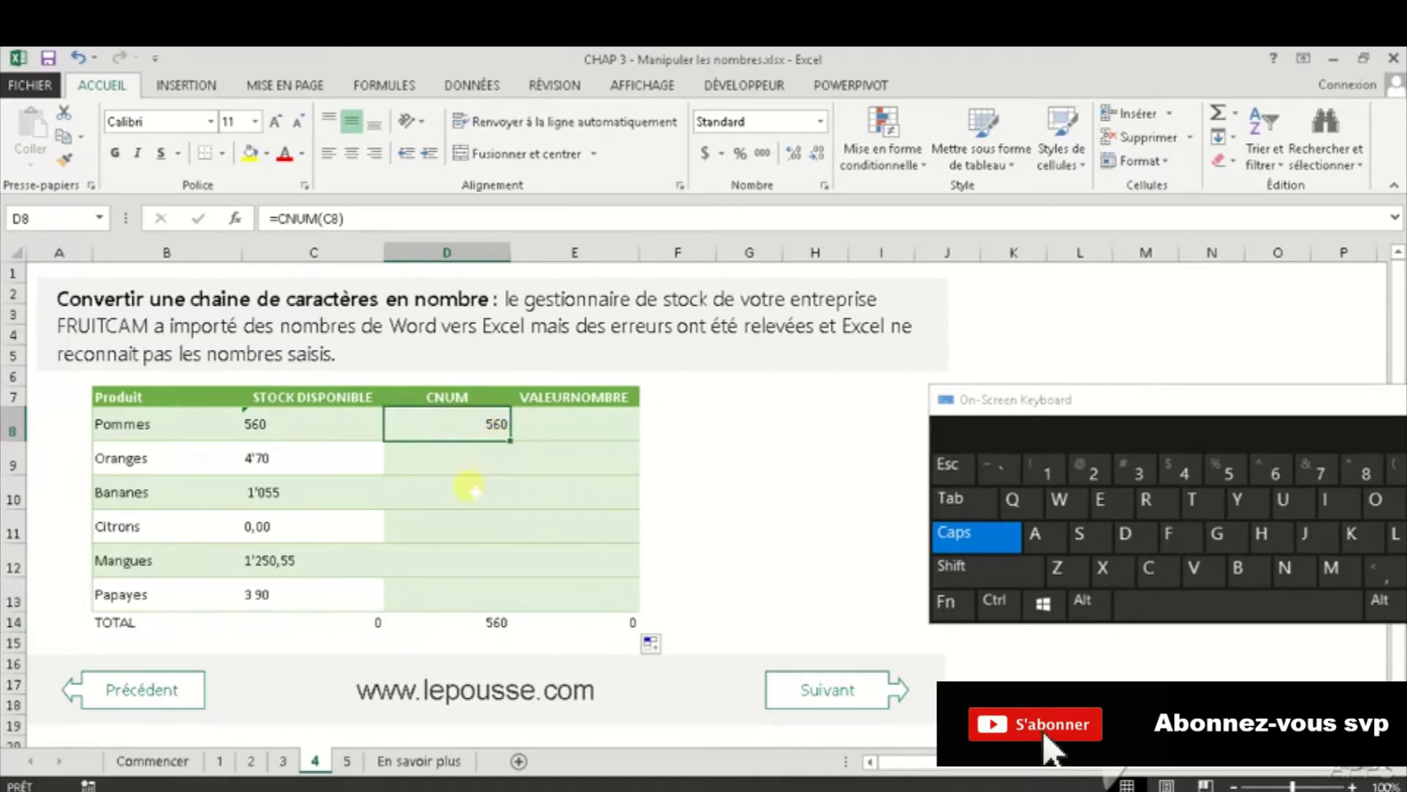
{"action": "left_click_drag", "start_coordinate": [1023, 399], "coordinate": [801, 344]}
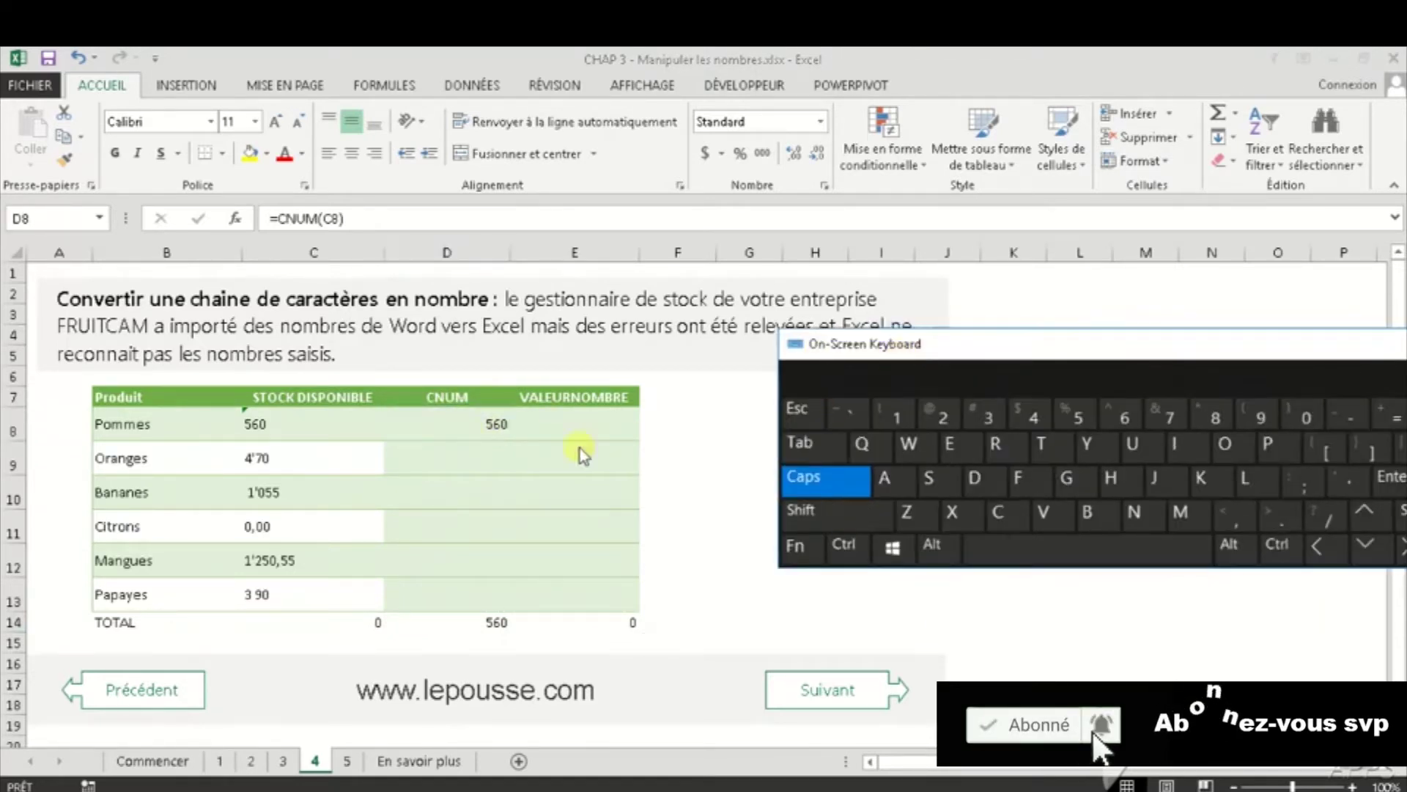
{"action": "left_click", "coordinate": [495, 424]}
{"action": "left_click_drag", "start_coordinate": [509, 440], "coordinate": [505, 604]}
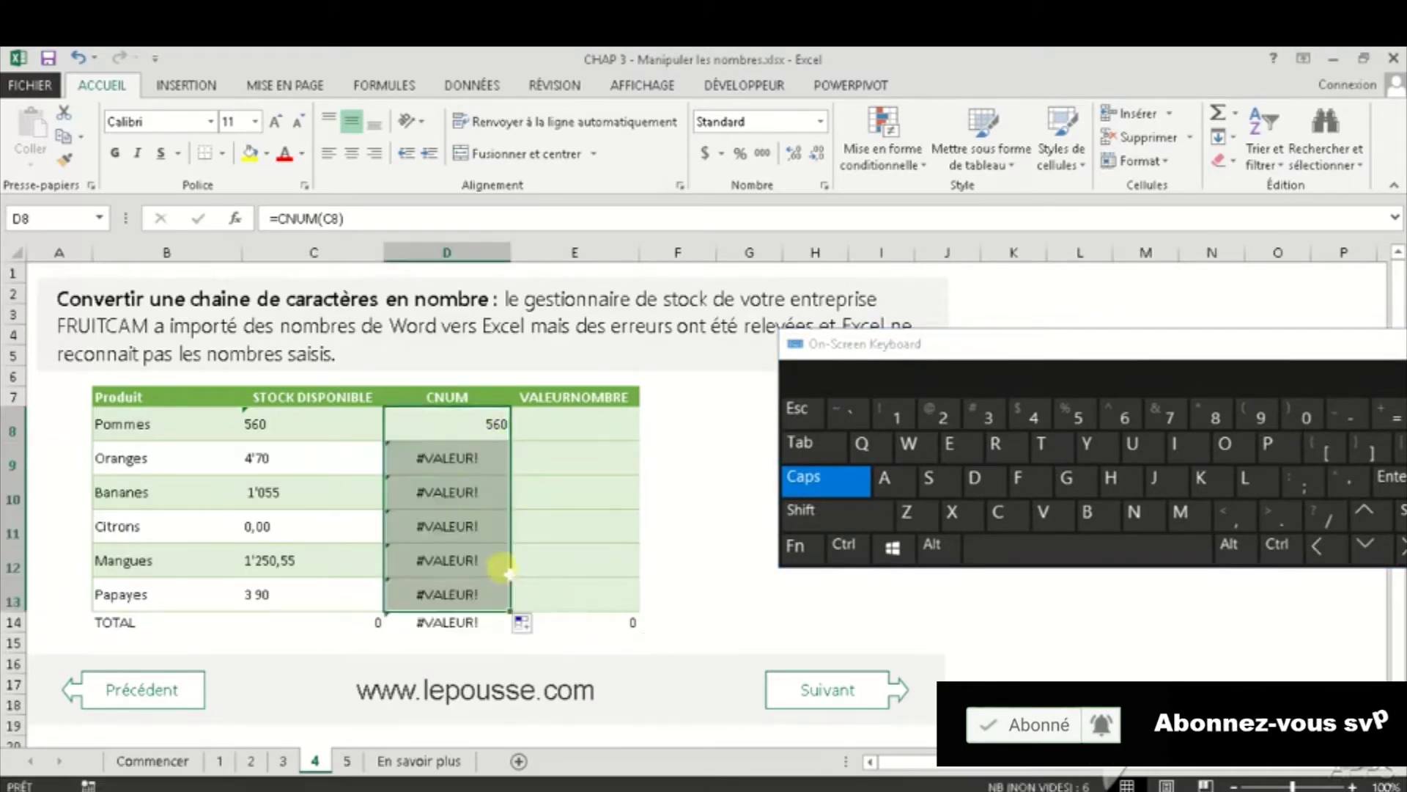
{"action": "left_click", "coordinate": [461, 457]}
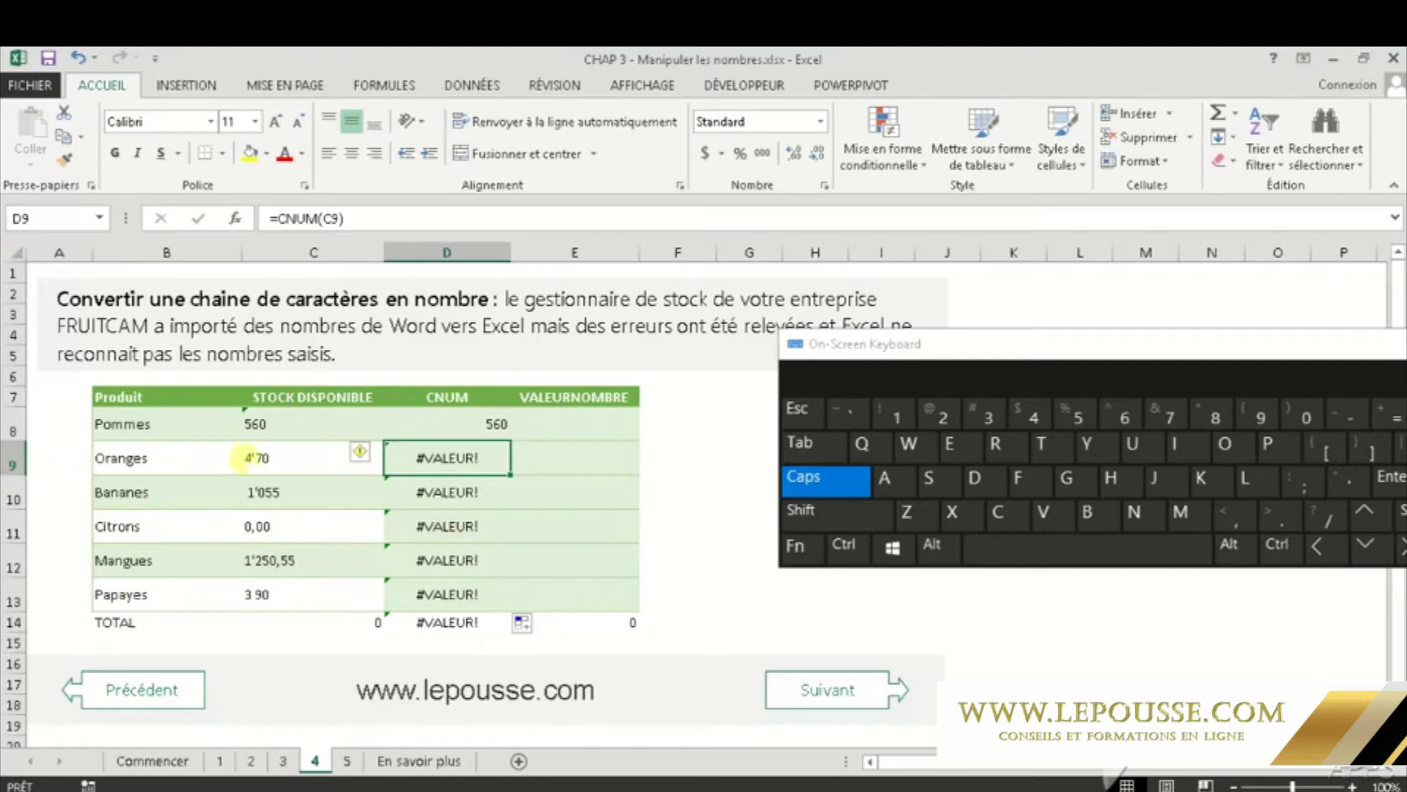
{"action": "left_click", "coordinate": [253, 457]}
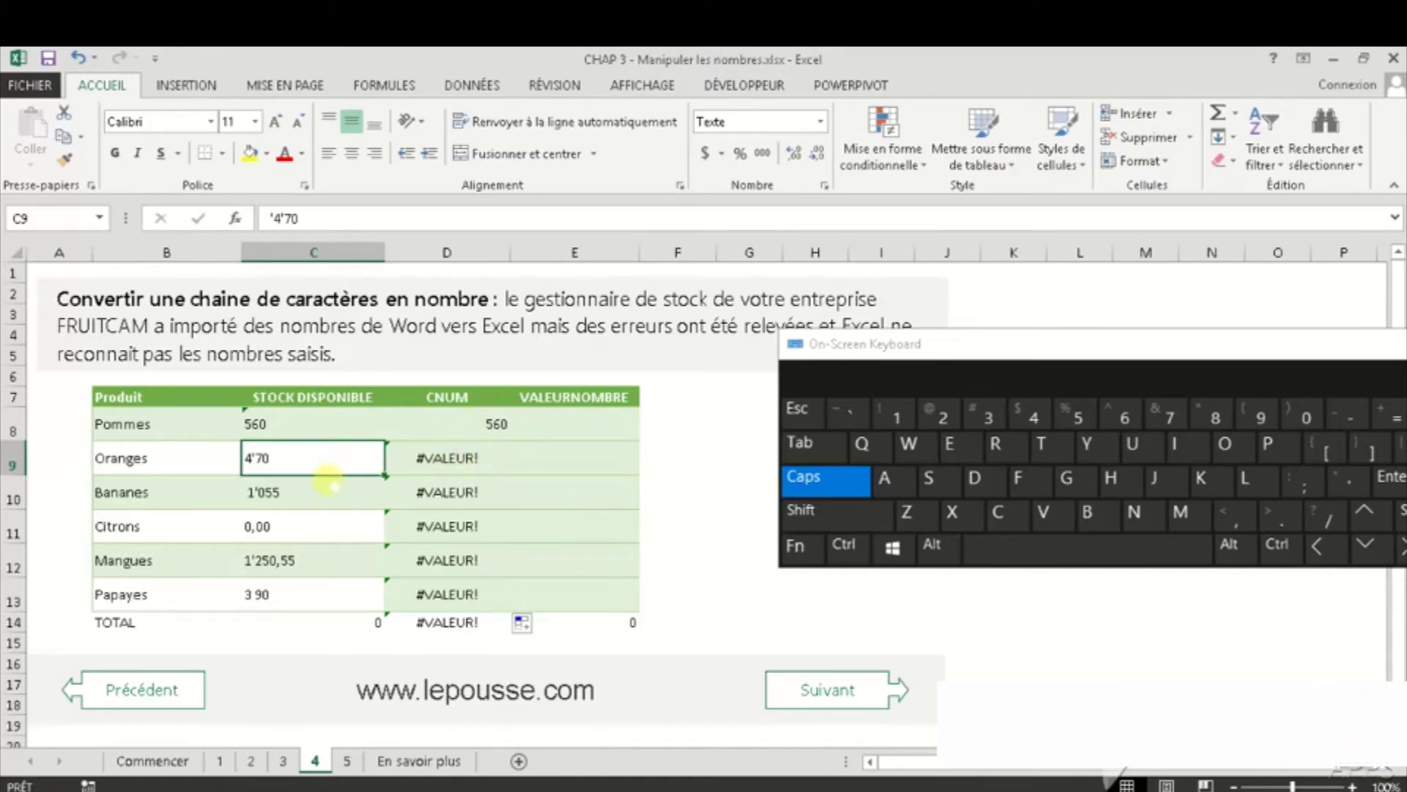
{"action": "left_click", "coordinate": [277, 499]}
{"action": "left_click", "coordinate": [272, 530]}
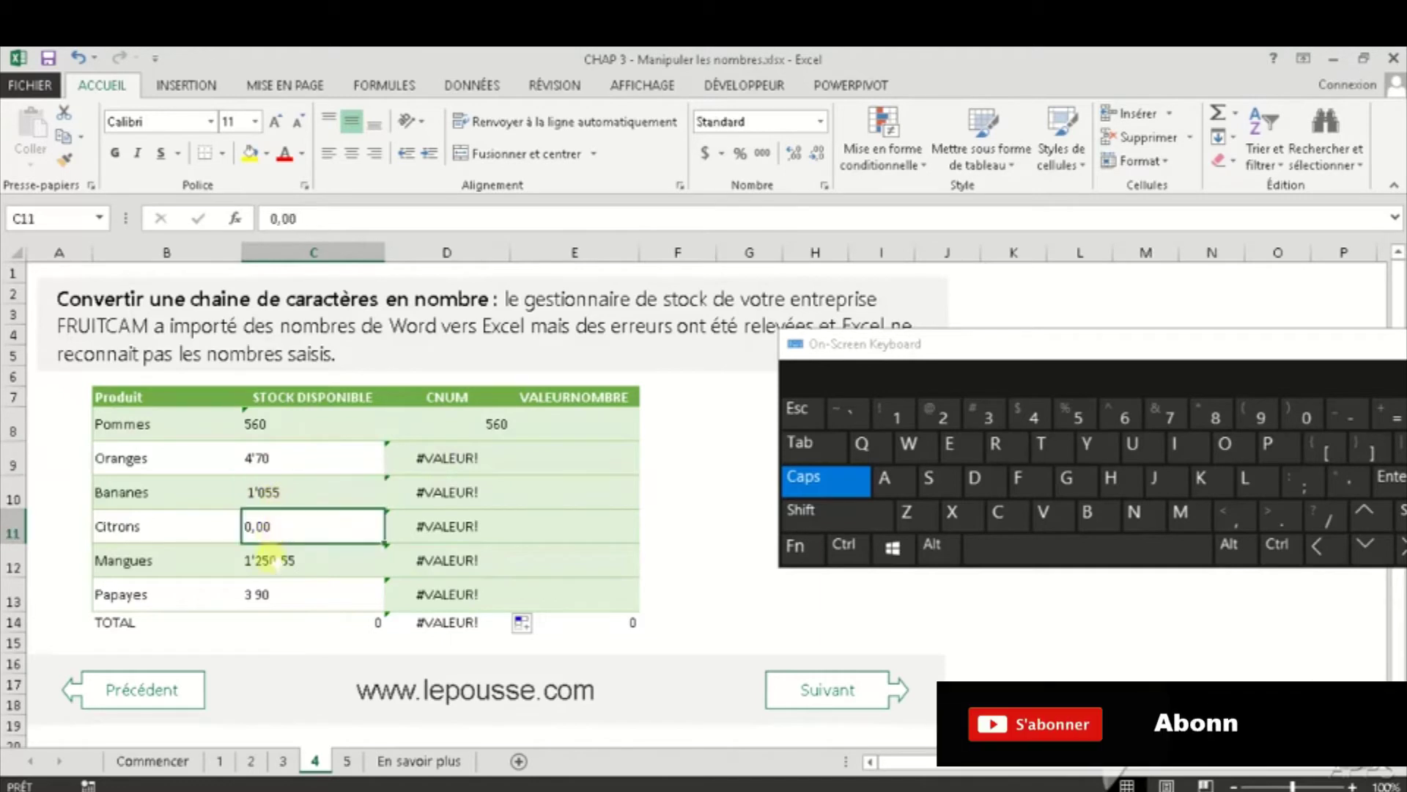
{"action": "left_click", "coordinate": [268, 560]}
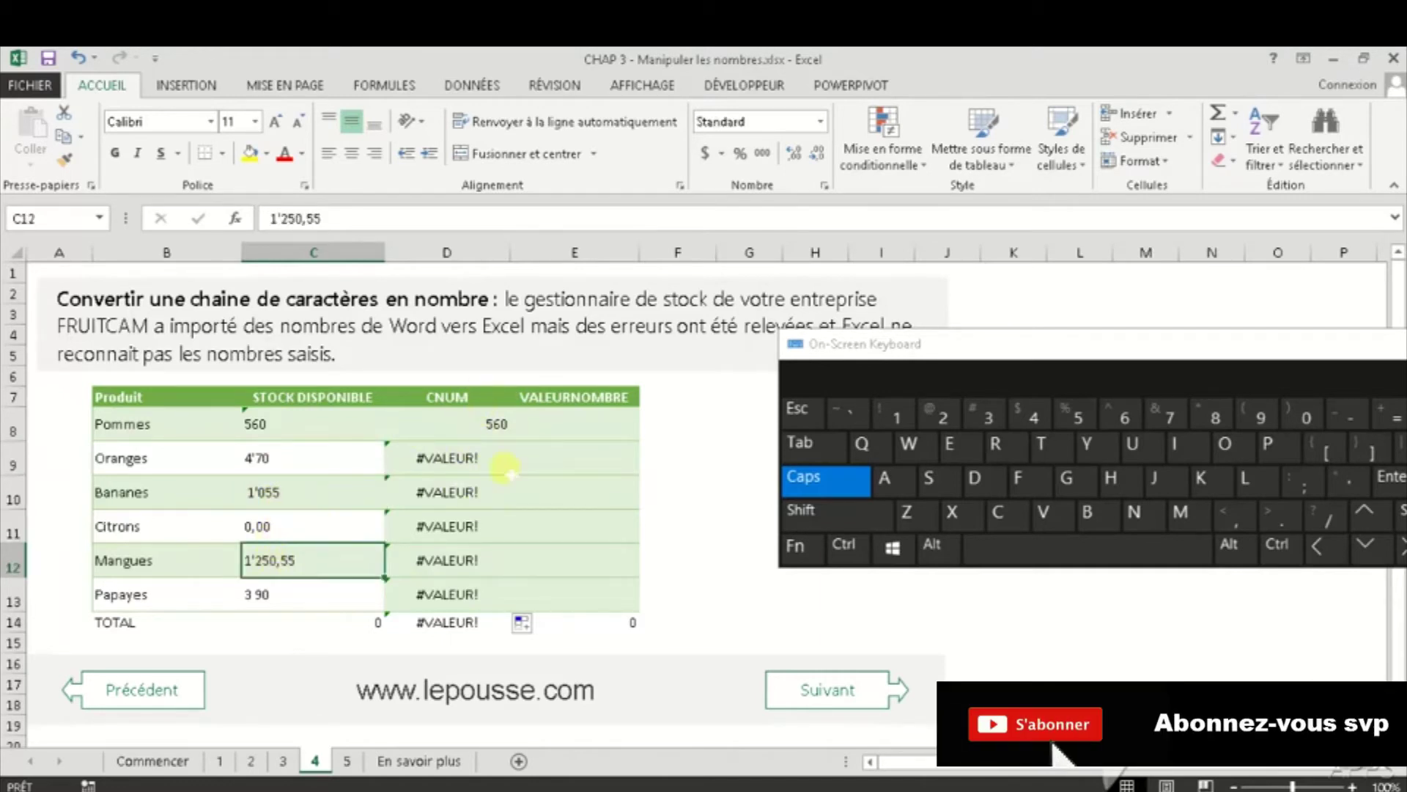
Begin a VALEURNOMBRE formula in cell E8 for the Pommes row
{"action": "left_click", "coordinate": [586, 427]}
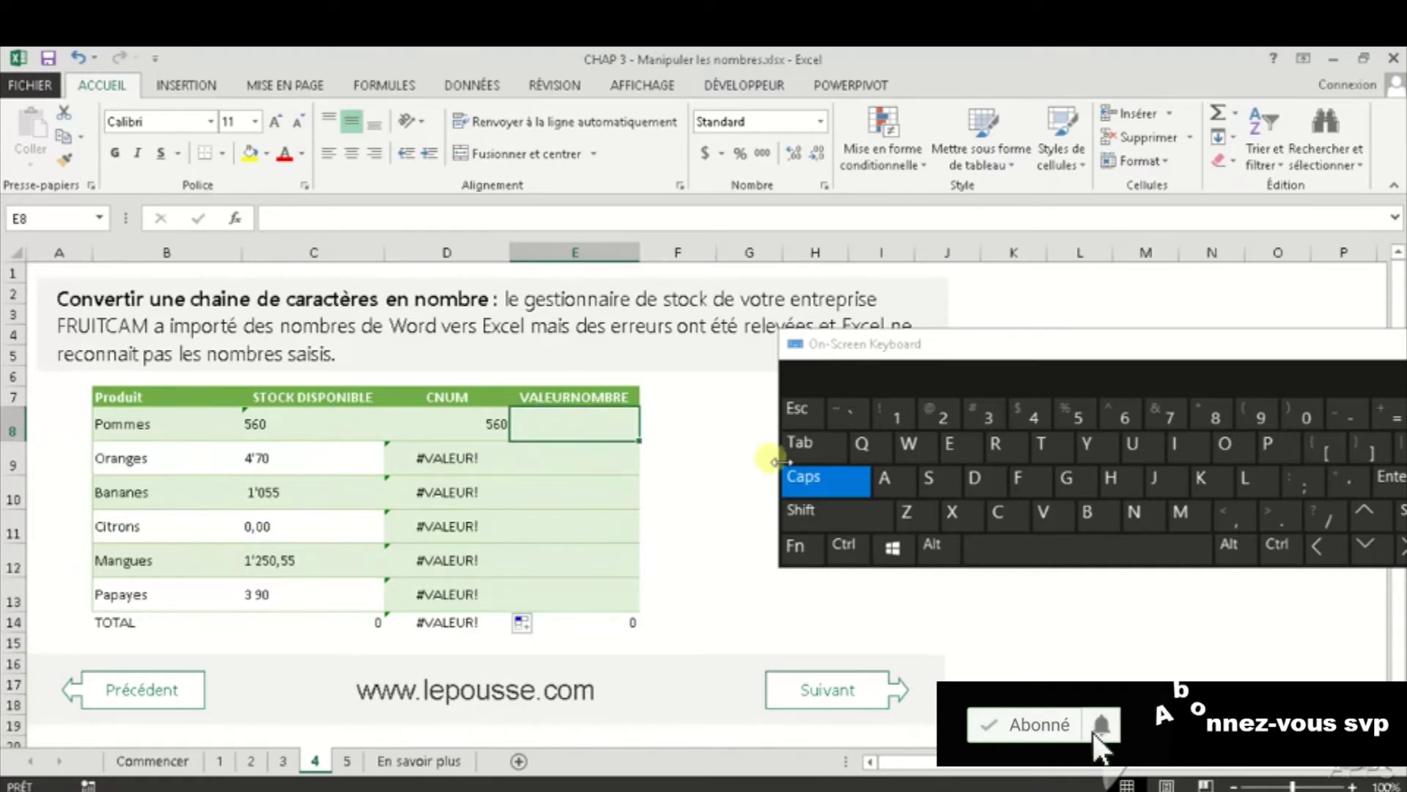
{"action": "left_click", "coordinate": [1393, 416]}
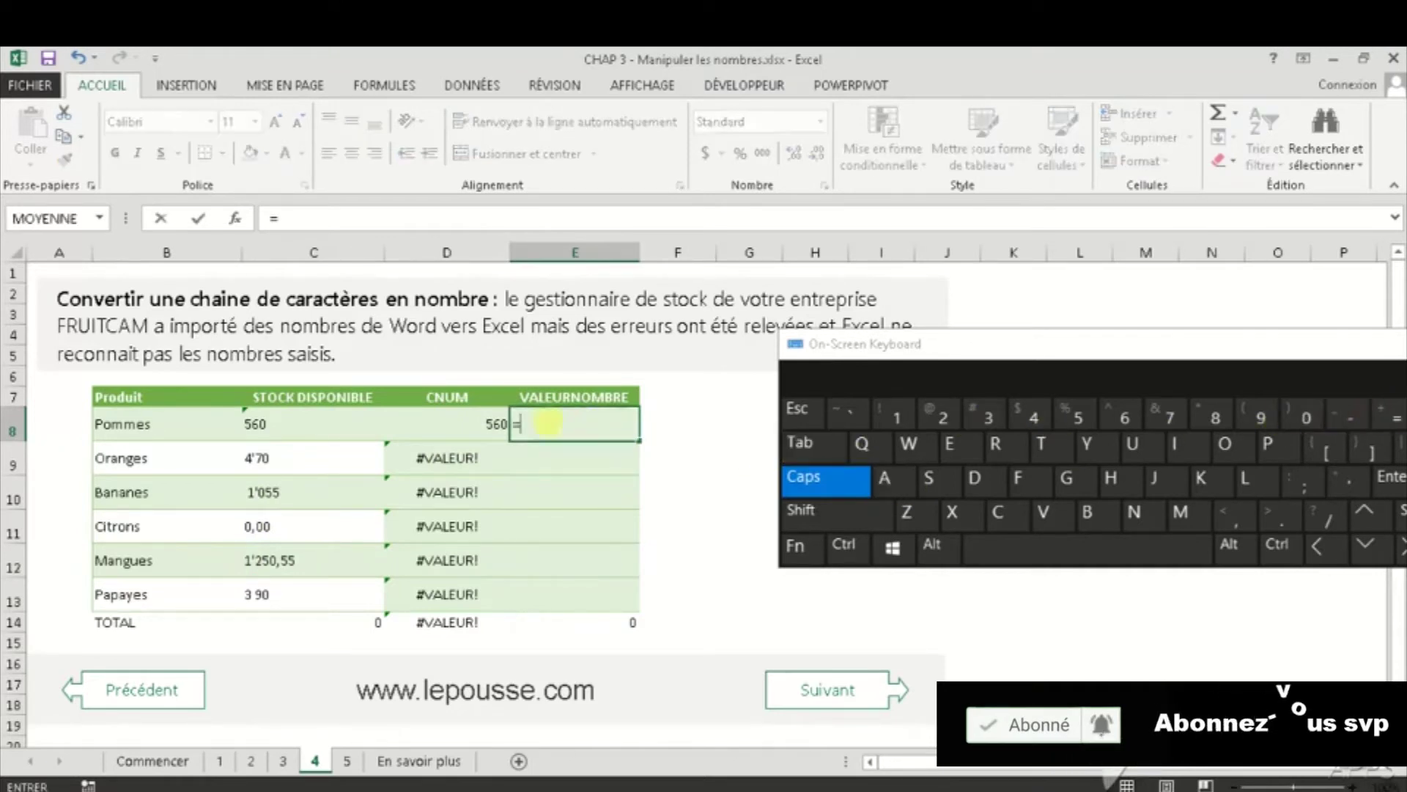
{"action": "left_click", "coordinate": [1043, 512]}
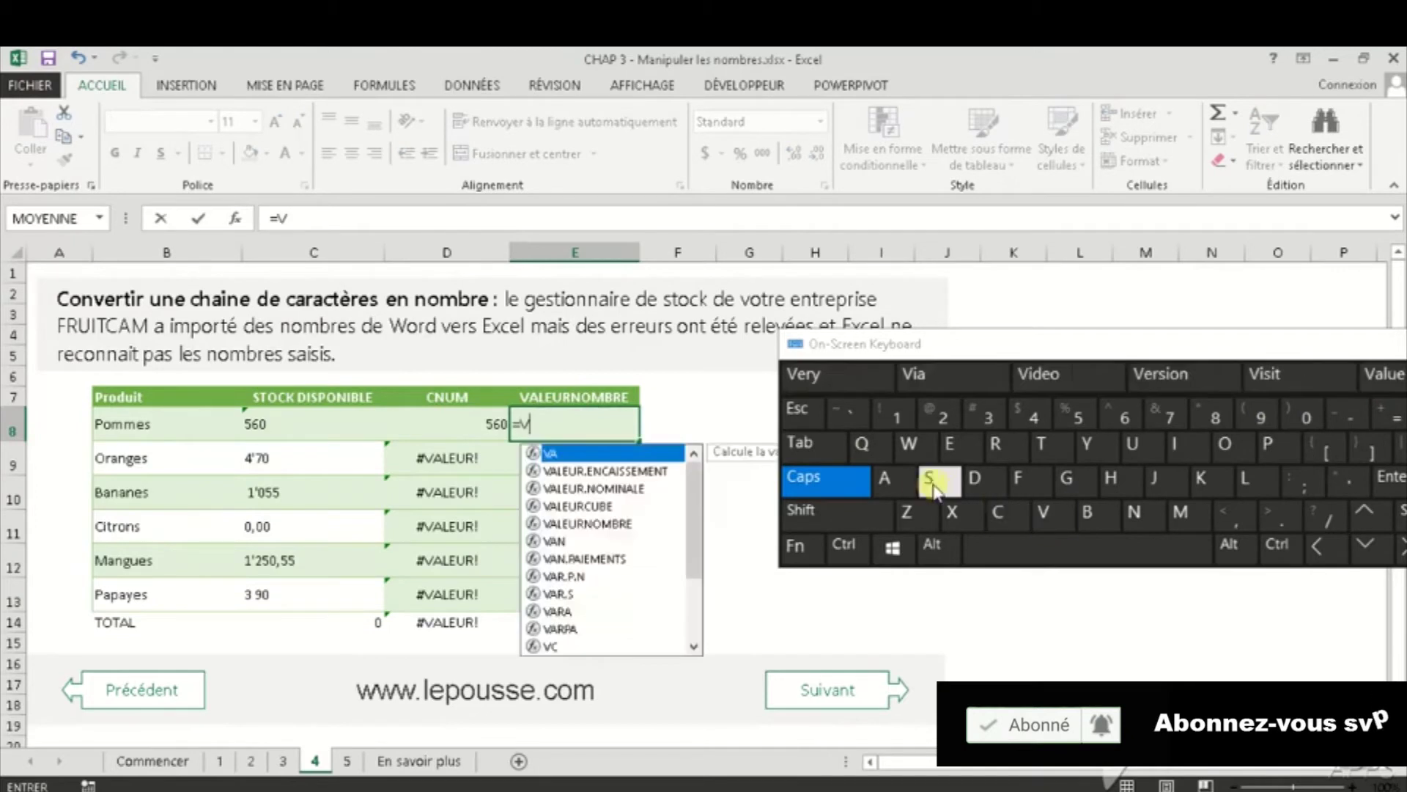
{"action": "left_click", "coordinate": [929, 478]}
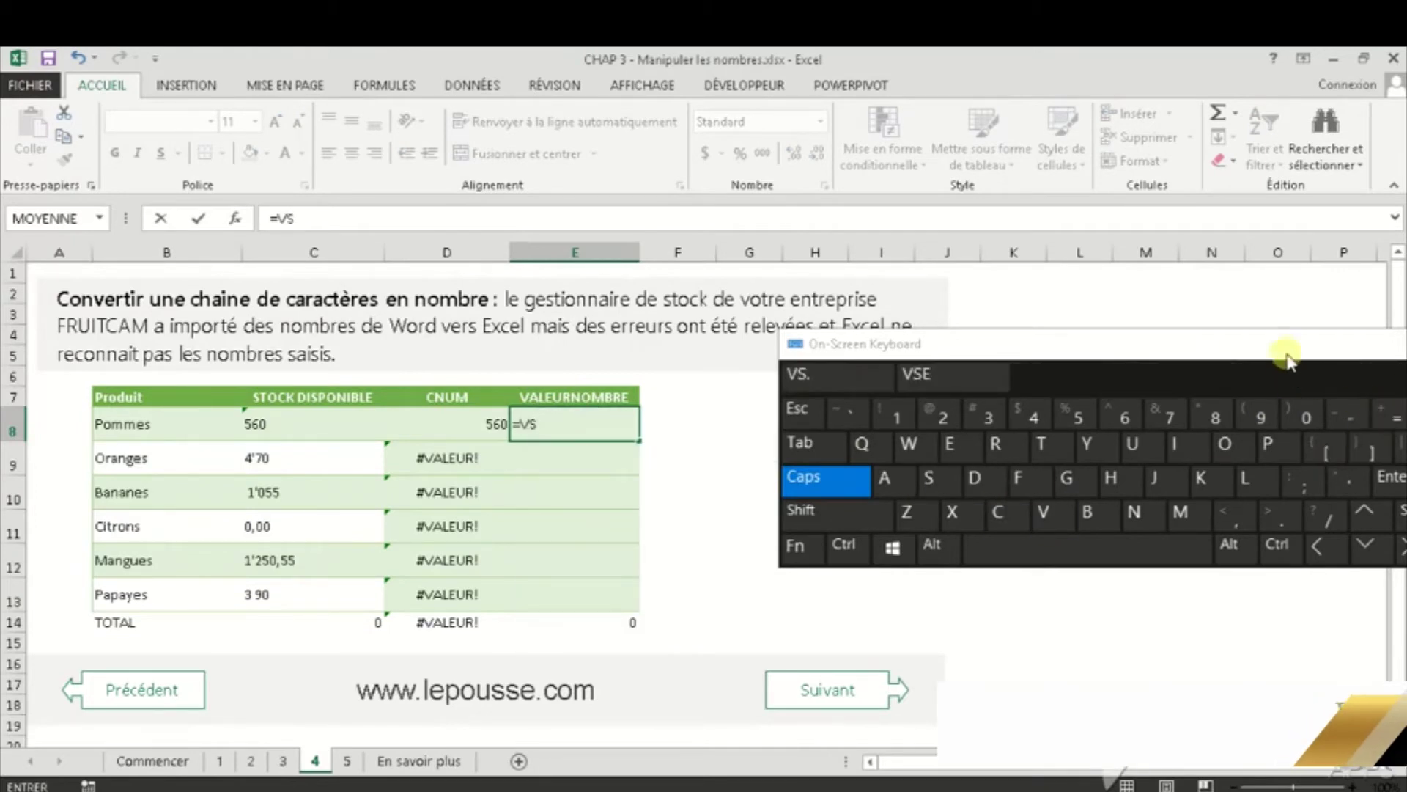
{"action": "key", "text": "BackSpace"}
{"action": "left_click", "coordinate": [895, 477]}
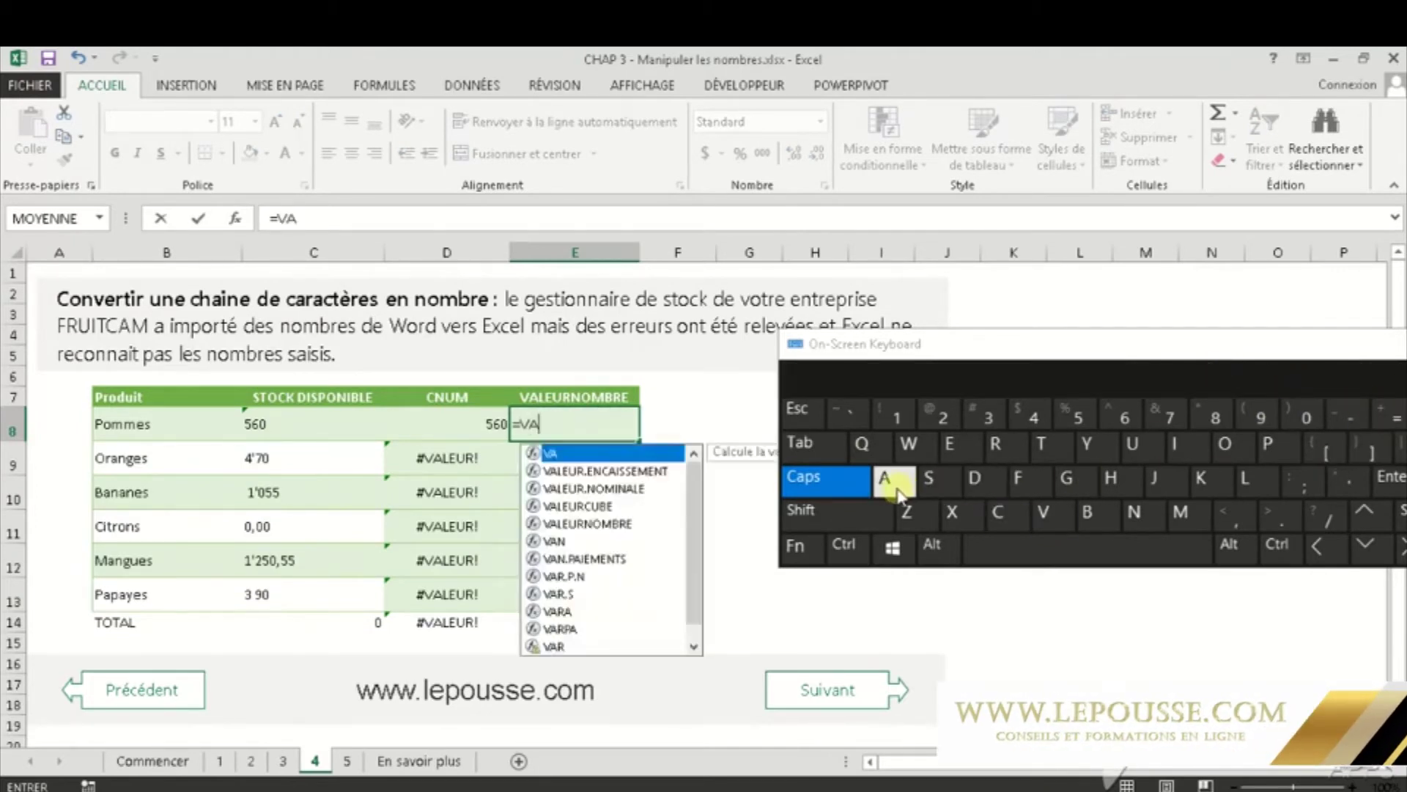
{"action": "left_click", "coordinate": [1243, 479]}
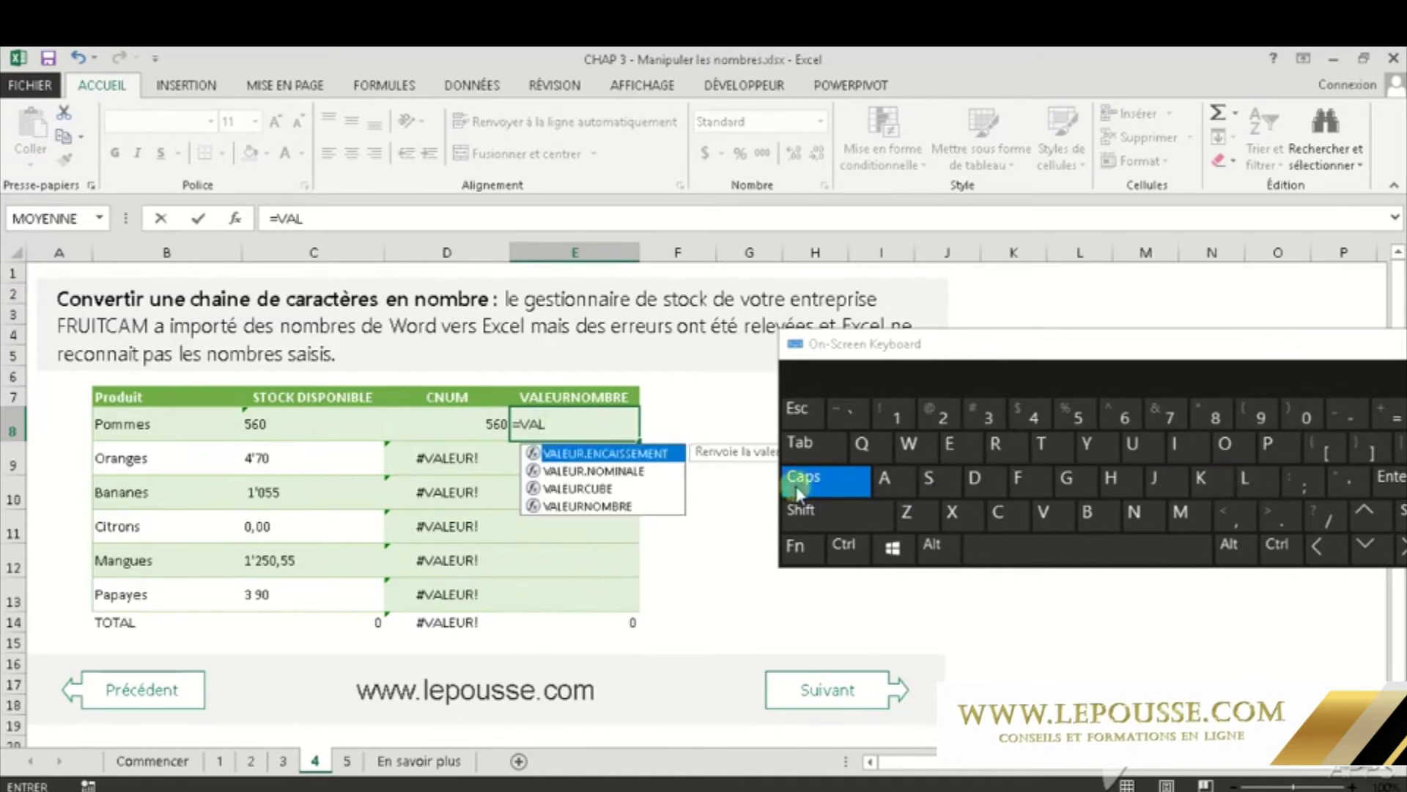
{"action": "key", "text": "Down"}
{"action": "key", "text": "Down"}
{"action": "key", "text": "Down"}
{"action": "left_click", "coordinate": [799, 443]}
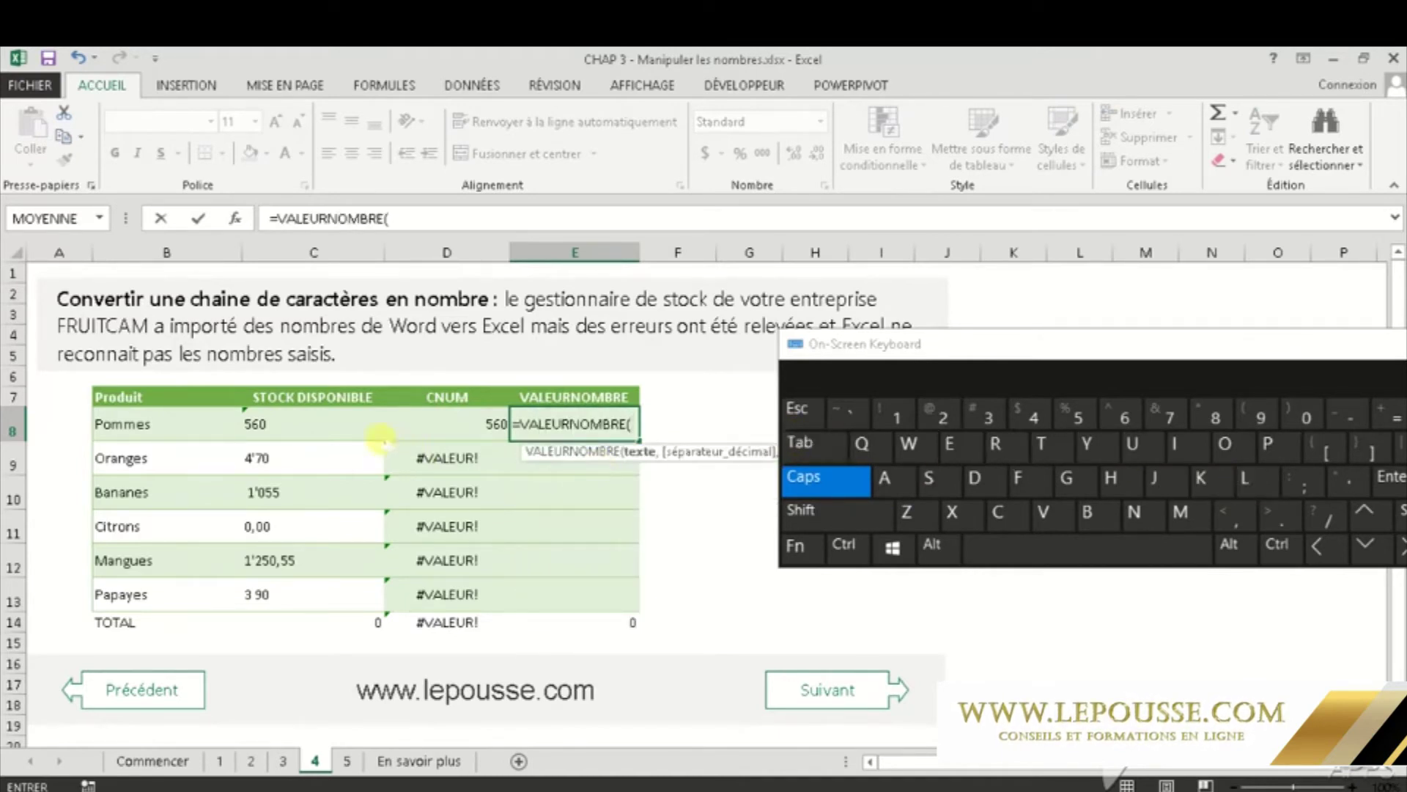
Use C8 as the formula's text argument and a quoted comma as decimal separator, moving the on-screen keyboard below the formula hint
{"action": "left_click", "coordinate": [252, 425]}
{"action": "left_click_drag", "start_coordinate": [983, 347], "coordinate": [885, 560]}
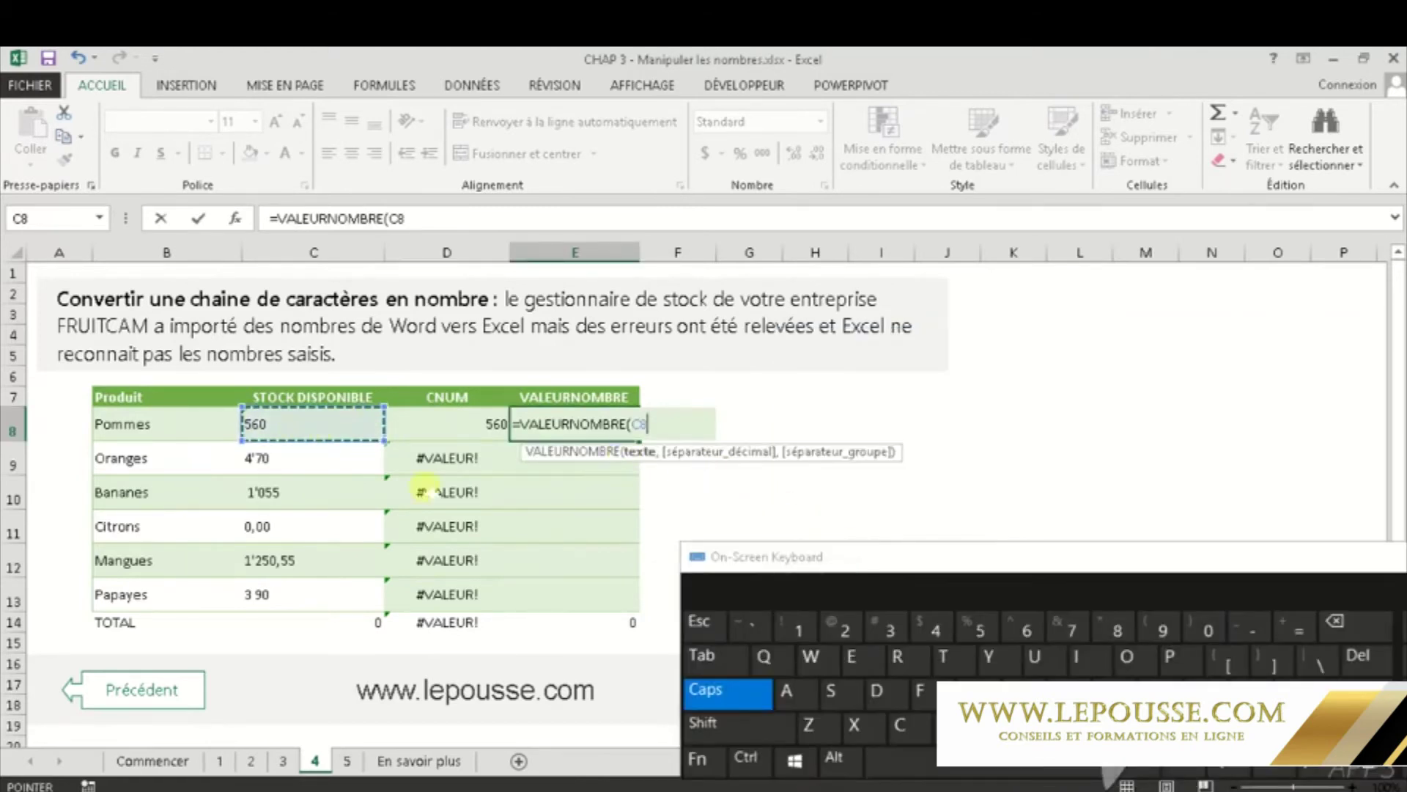
{"action": "type", "text": ","}
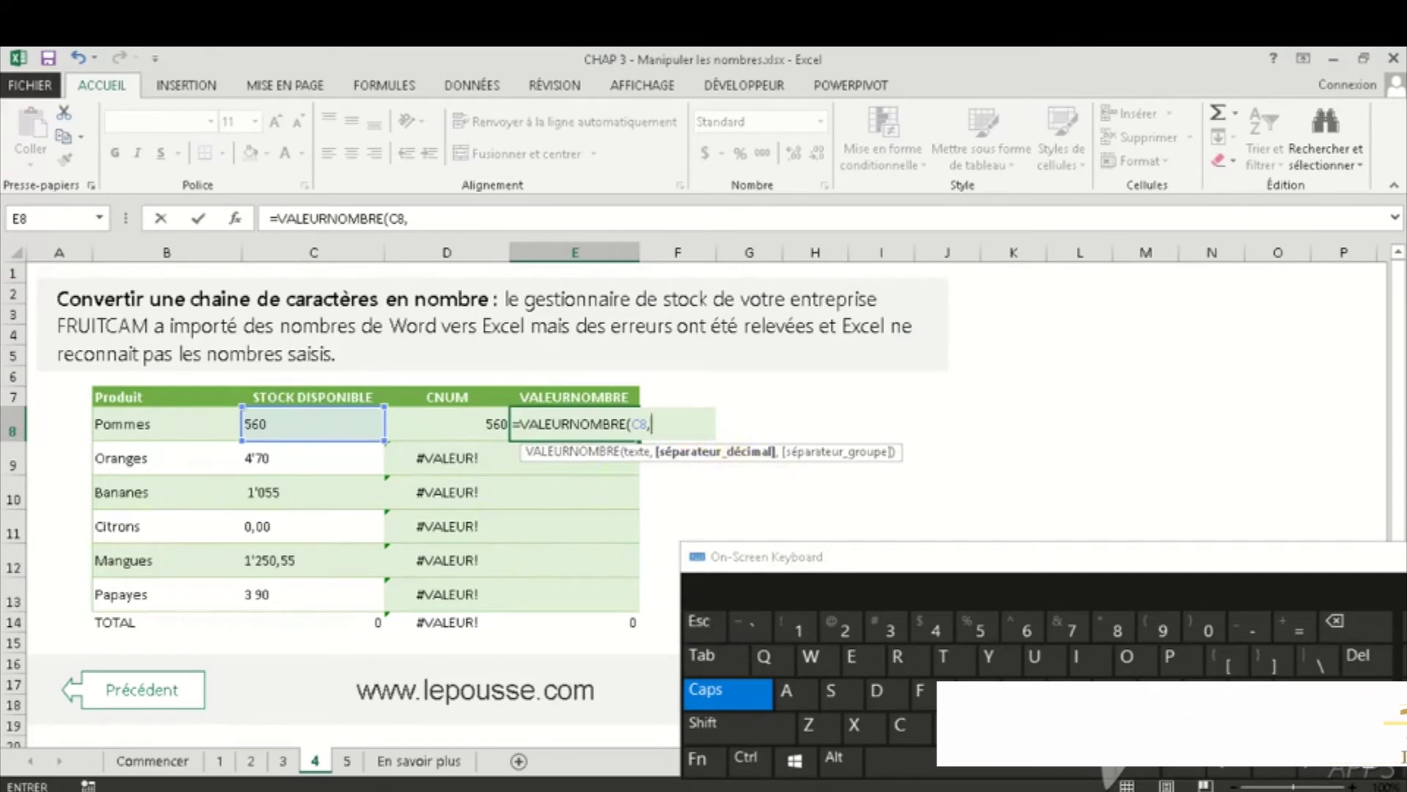
{"action": "left_click", "coordinate": [755, 729]}
{"action": "left_click", "coordinate": [1250, 682]}
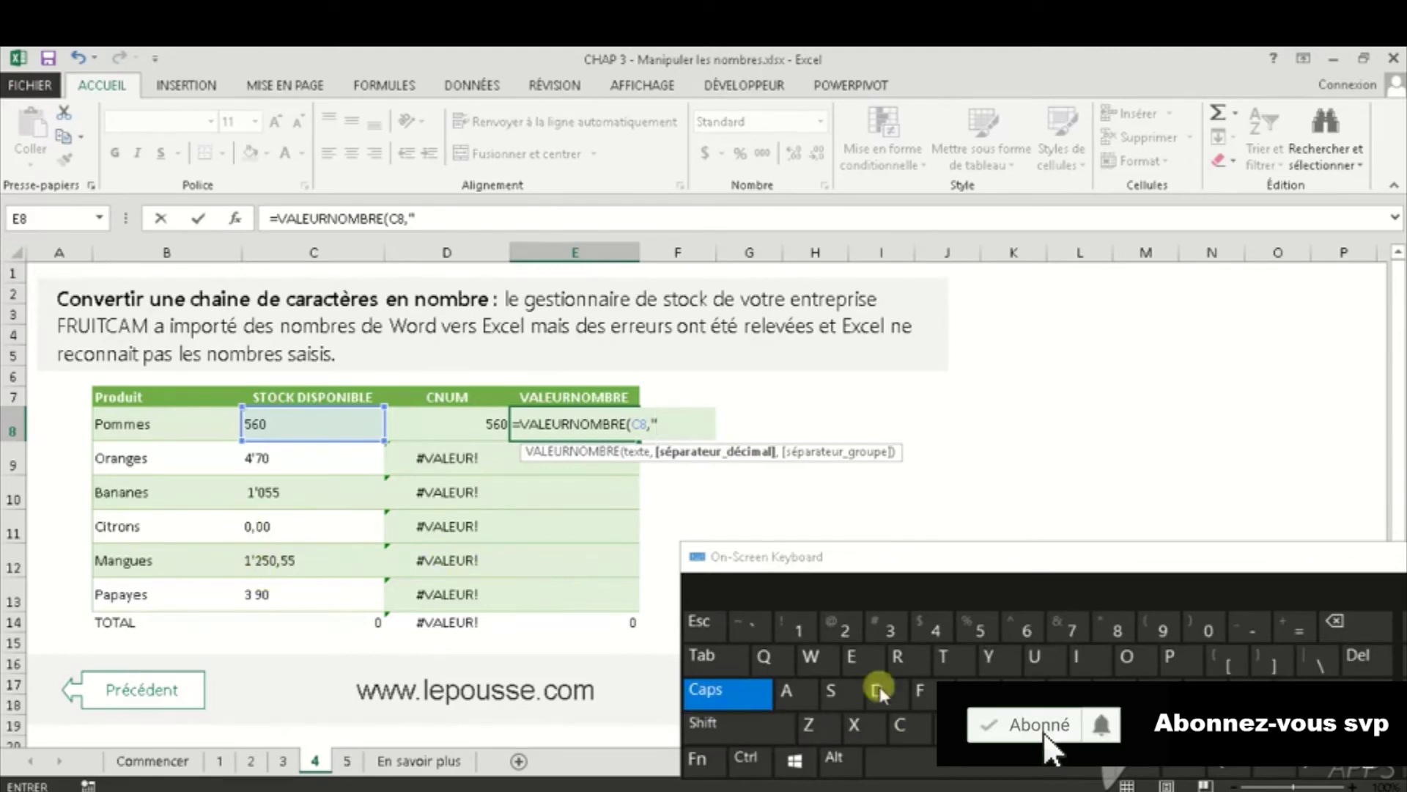
{"action": "left_click", "coordinate": [1128, 724]}
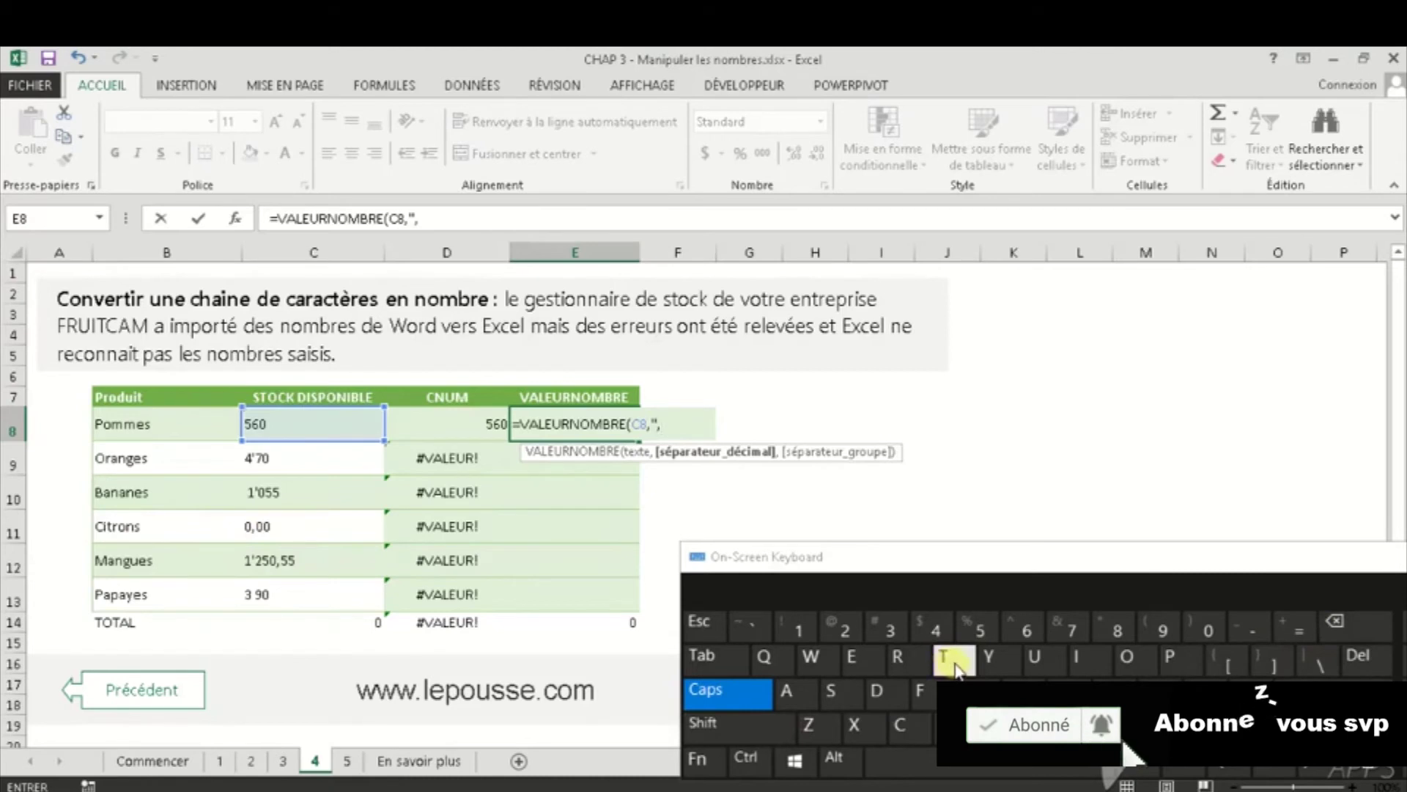
{"action": "left_click", "coordinate": [722, 726]}
{"action": "left_click", "coordinate": [758, 726]}
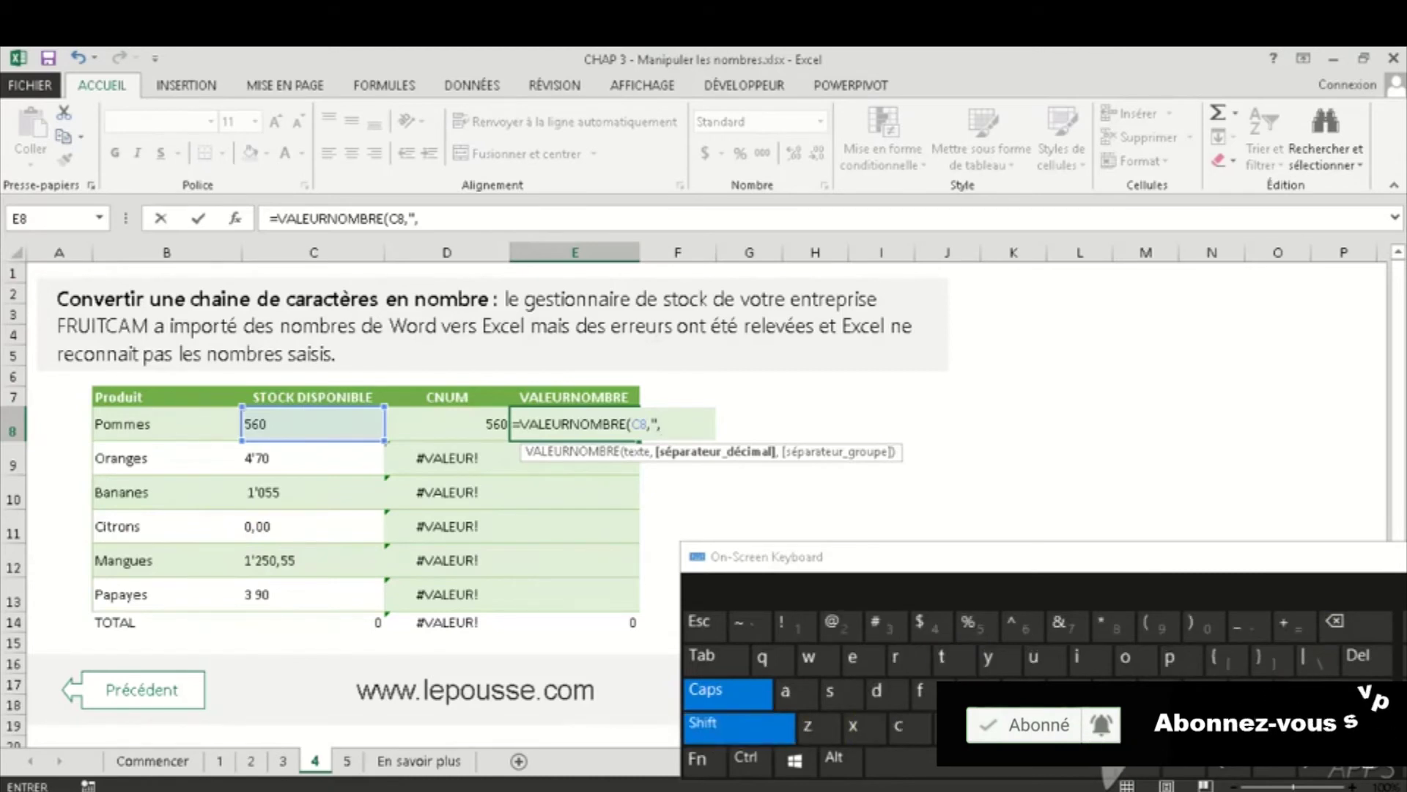
{"action": "left_click", "coordinate": [1246, 688]}
{"action": "left_click", "coordinate": [1127, 724]}
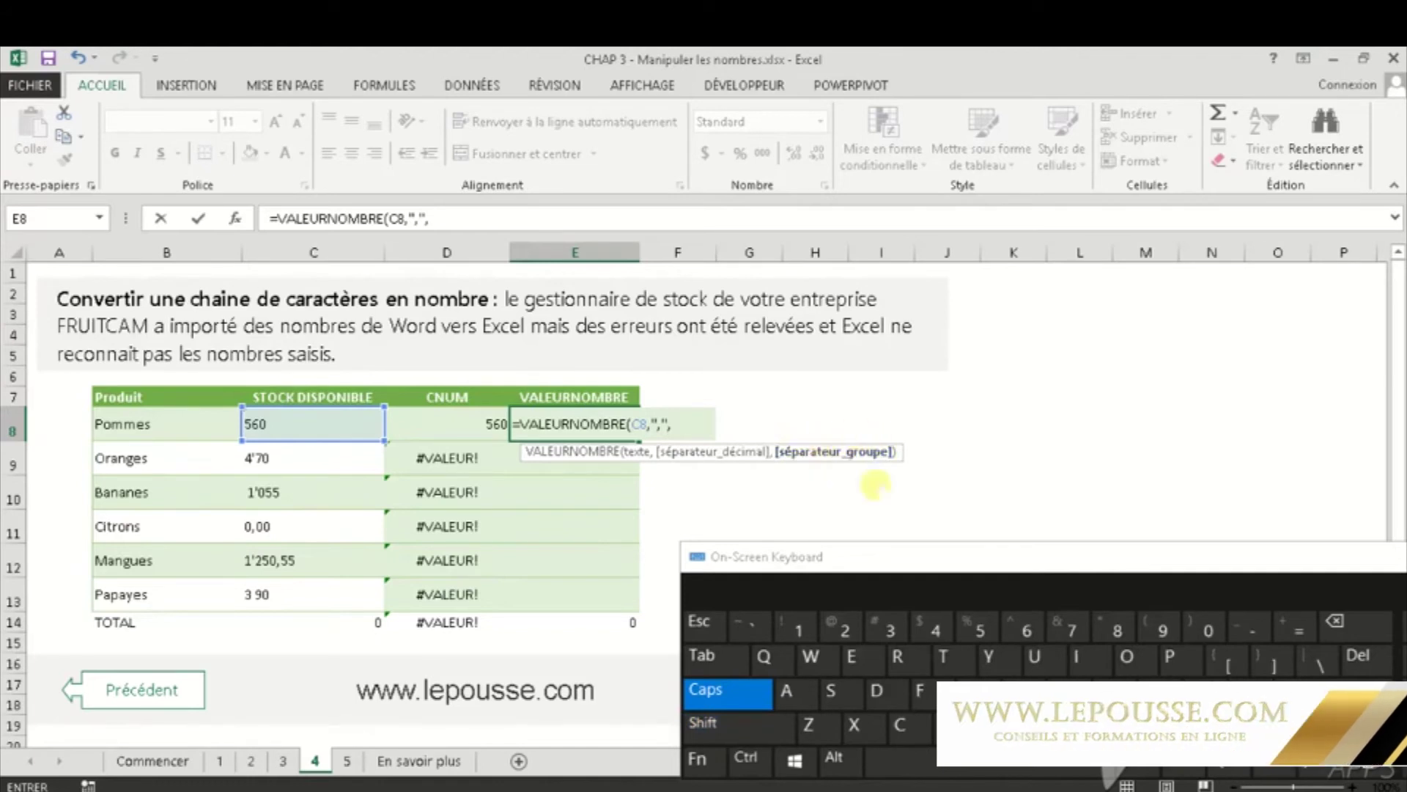
Set the group separator to a quoted apostrophe and complete the VALEURNOMBRE formula in E8
{"action": "left_click", "coordinate": [737, 715]}
{"action": "left_click", "coordinate": [1237, 677]}
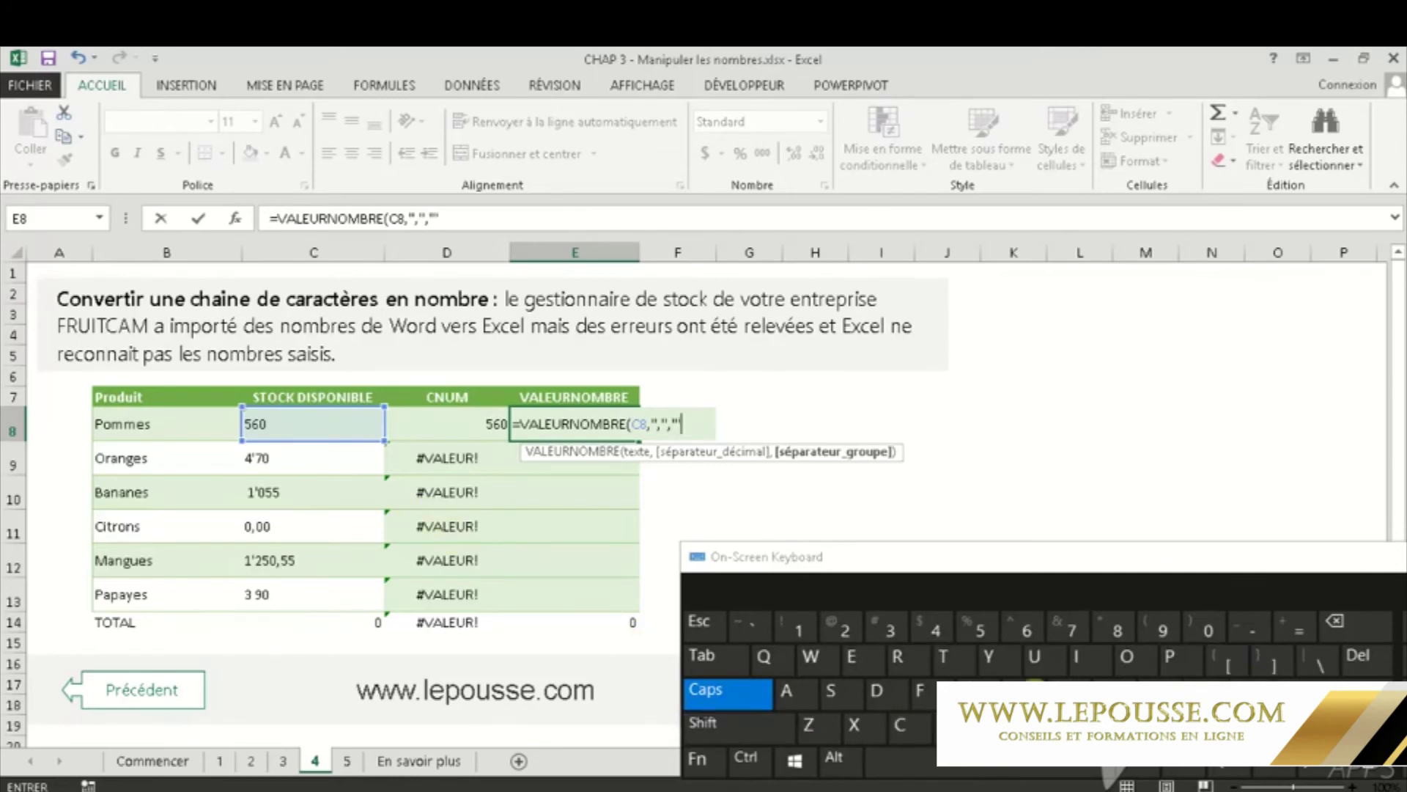
{"action": "left_click", "coordinate": [774, 731]}
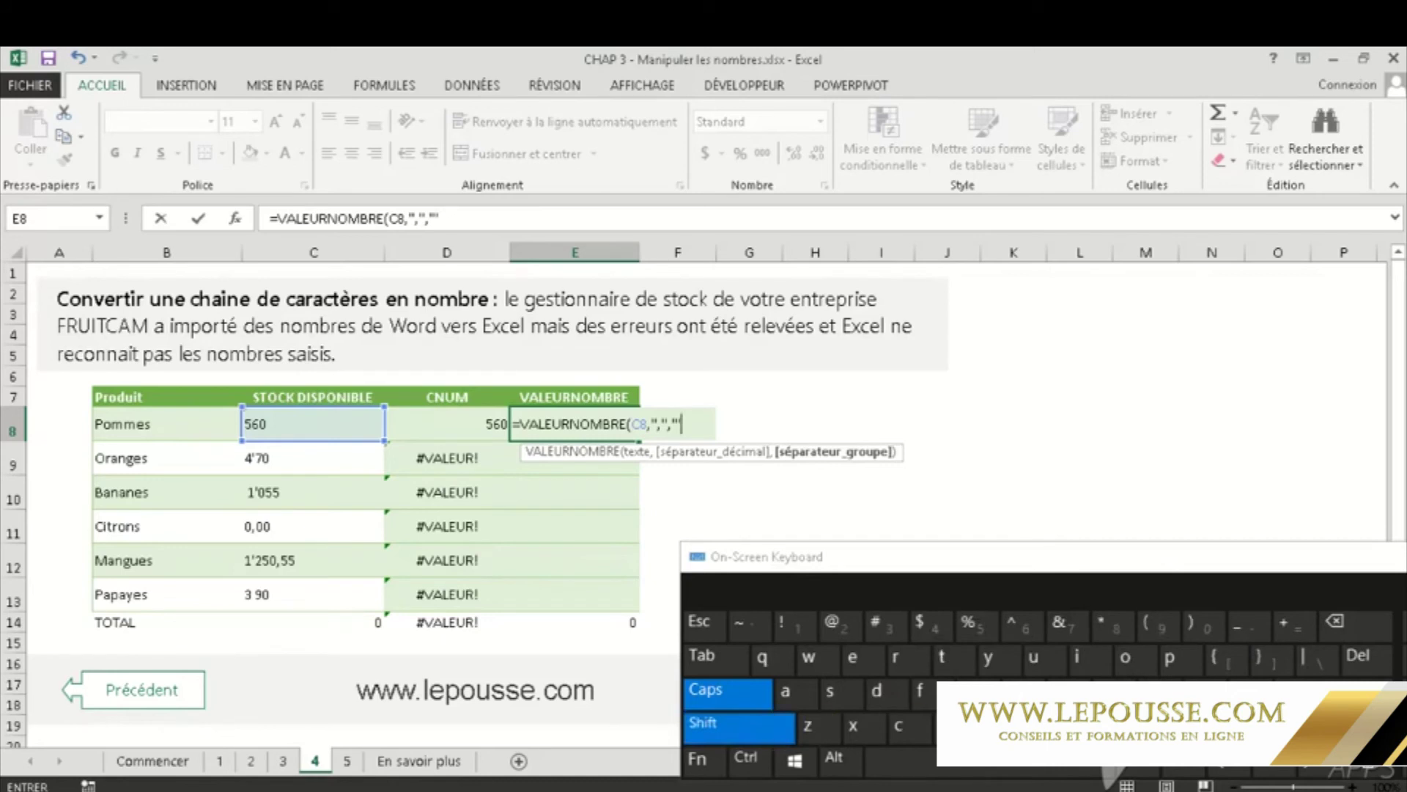
{"action": "left_click", "coordinate": [1246, 689]}
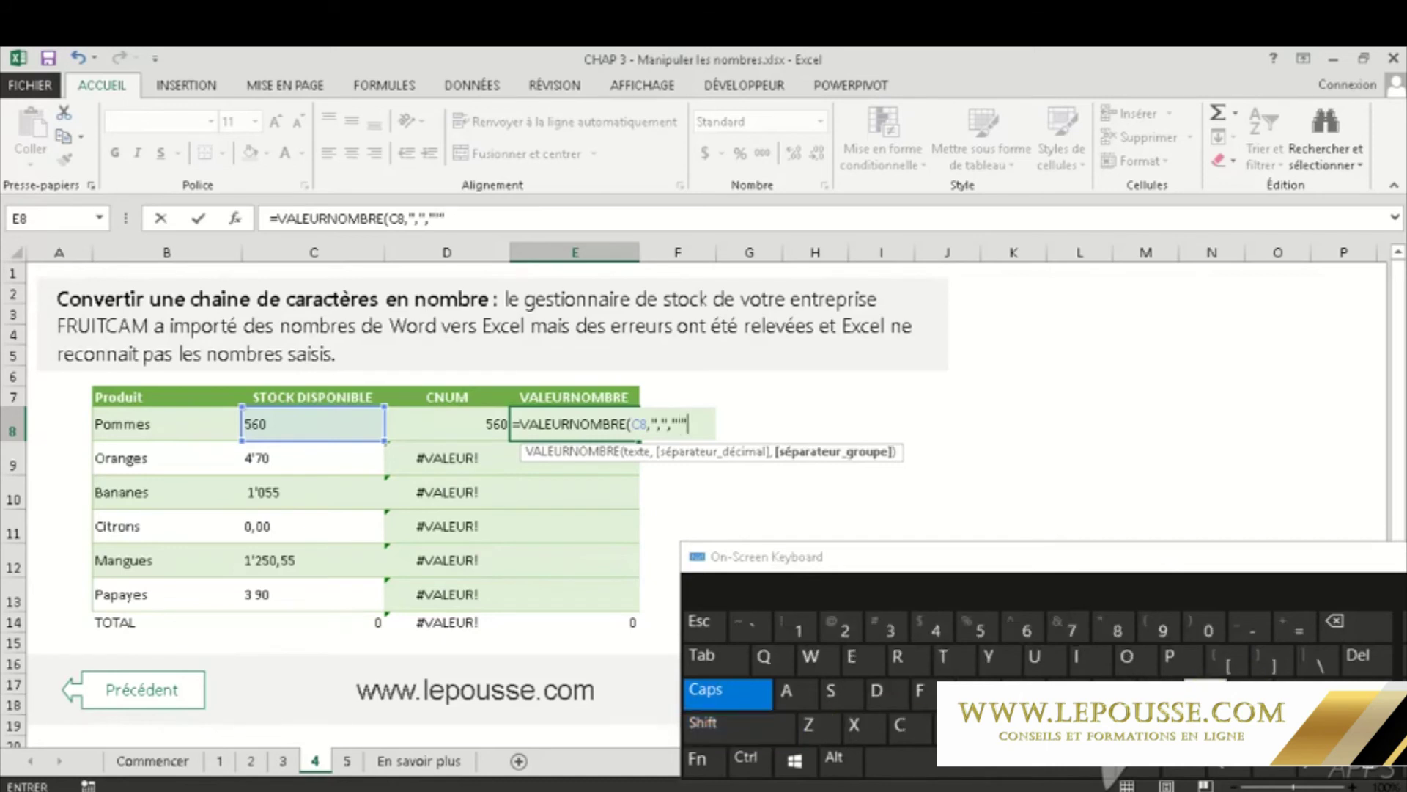
{"action": "left_click", "coordinate": [755, 730]}
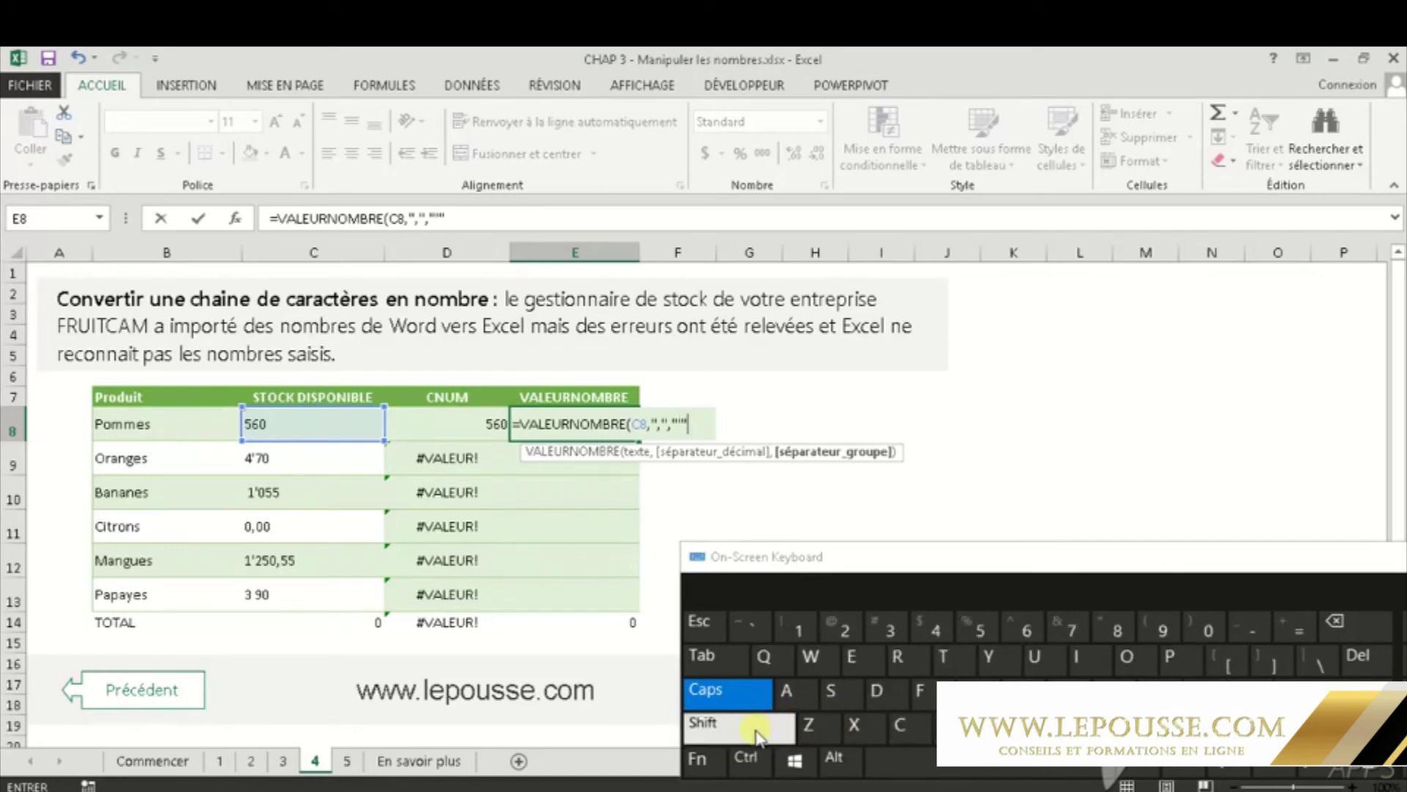
{"action": "left_click", "coordinate": [1206, 628]}
{"action": "left_click", "coordinate": [1327, 692]}
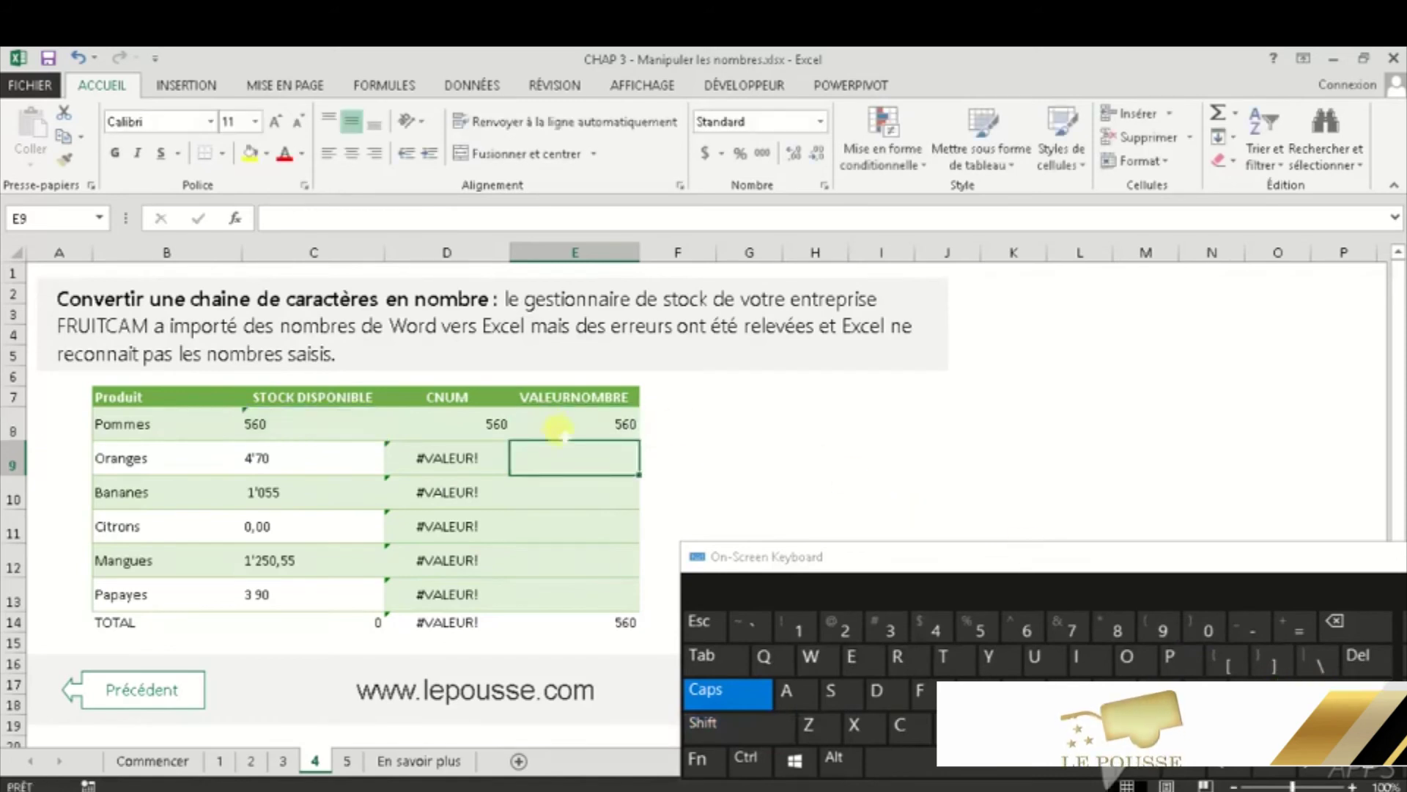
Fill the VALEURNOMBRE formula from E8 down to E13 and check the Mangues and Citrons results against their source text
{"action": "left_click", "coordinate": [601, 428]}
{"action": "left_click_drag", "start_coordinate": [639, 440], "coordinate": [640, 609]}
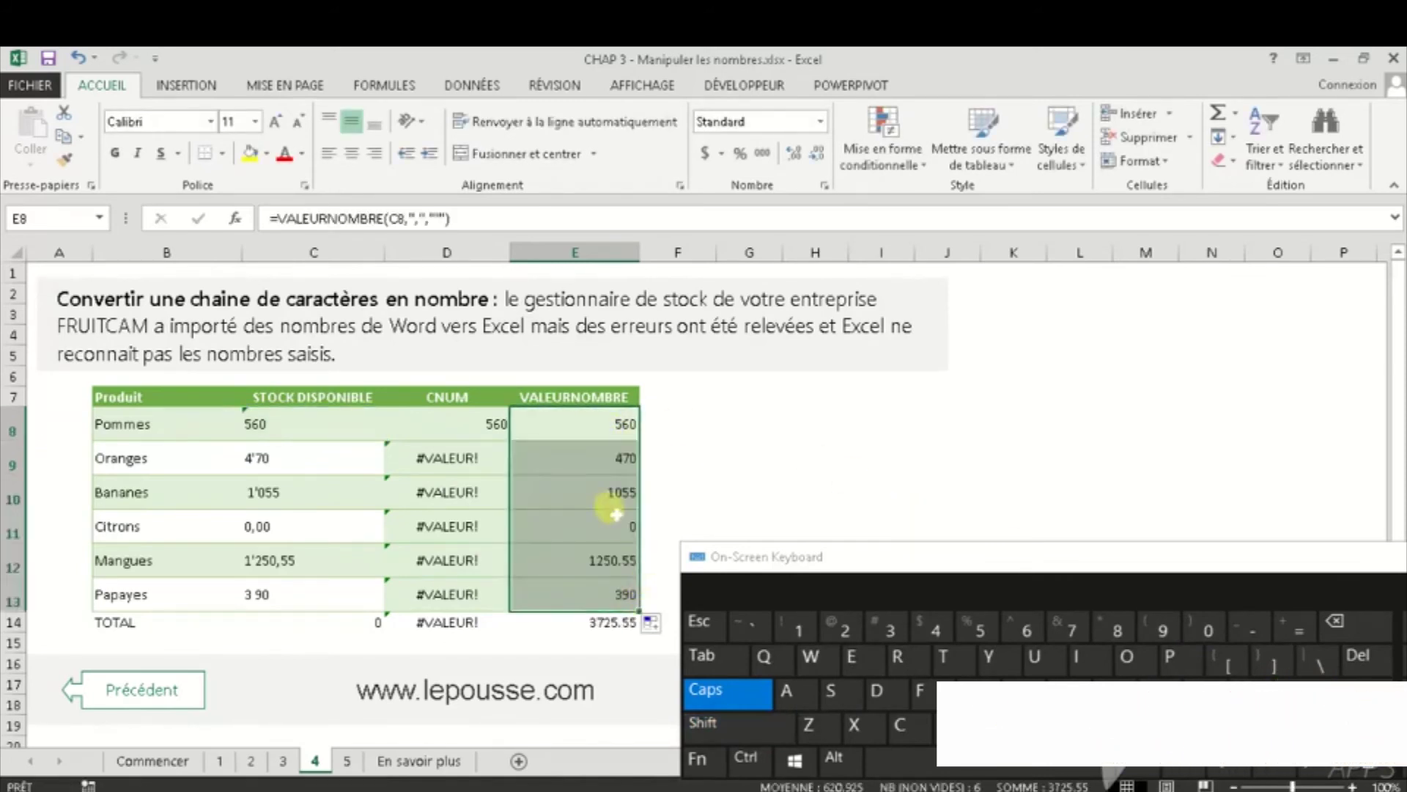
{"action": "left_click", "coordinate": [591, 571]}
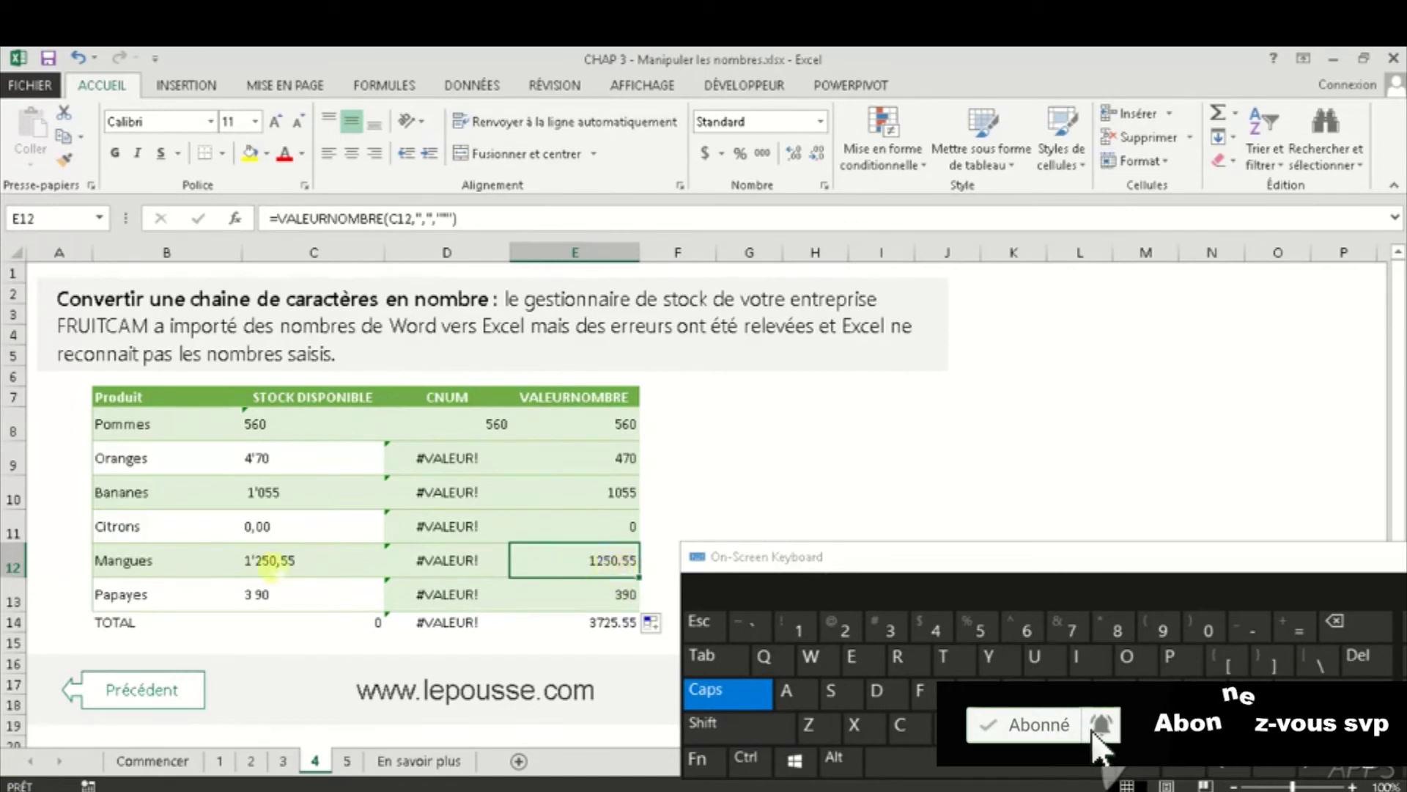
{"action": "left_click", "coordinate": [568, 525]}
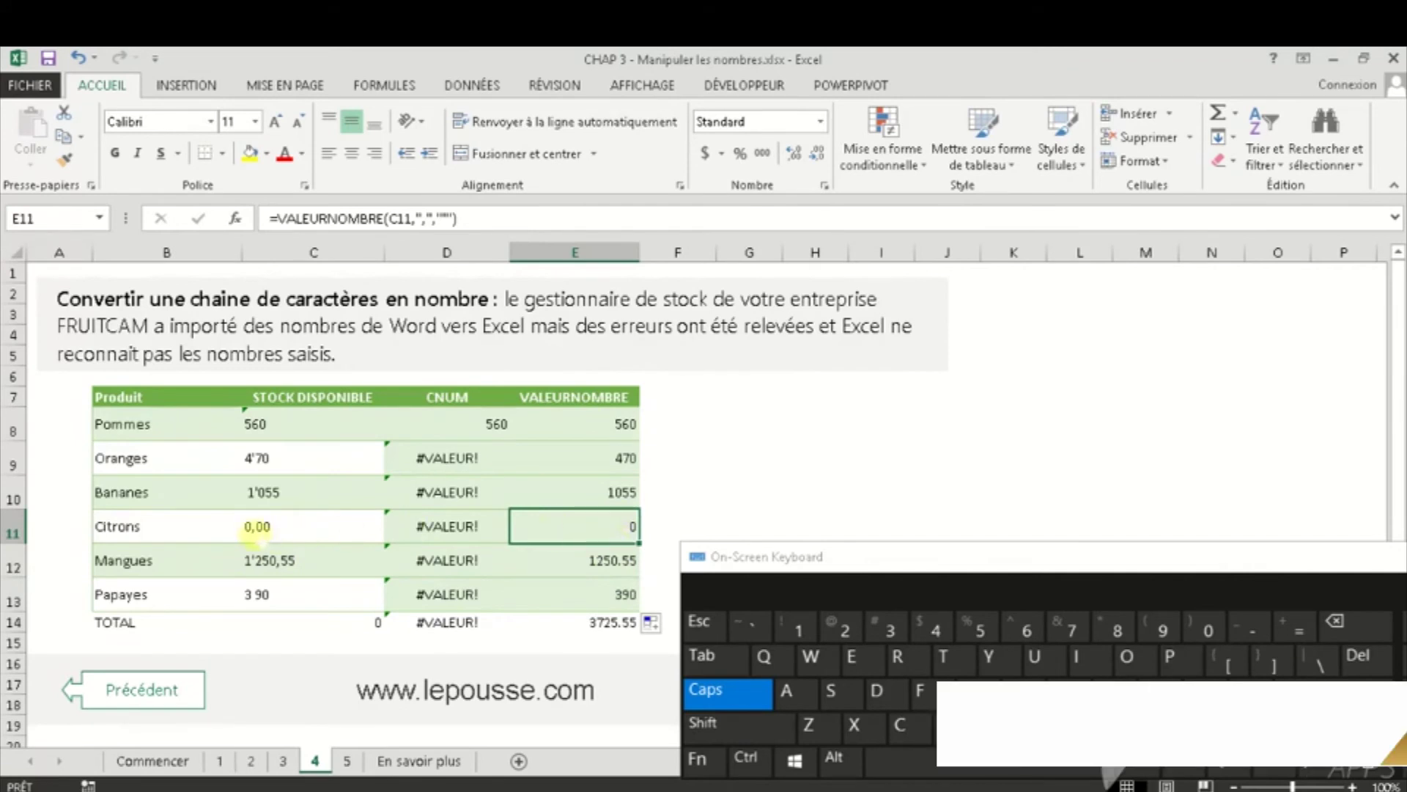
Enter 0.00 in cell F11 as a test of the number display and clear it again
{"action": "left_click", "coordinate": [689, 527]}
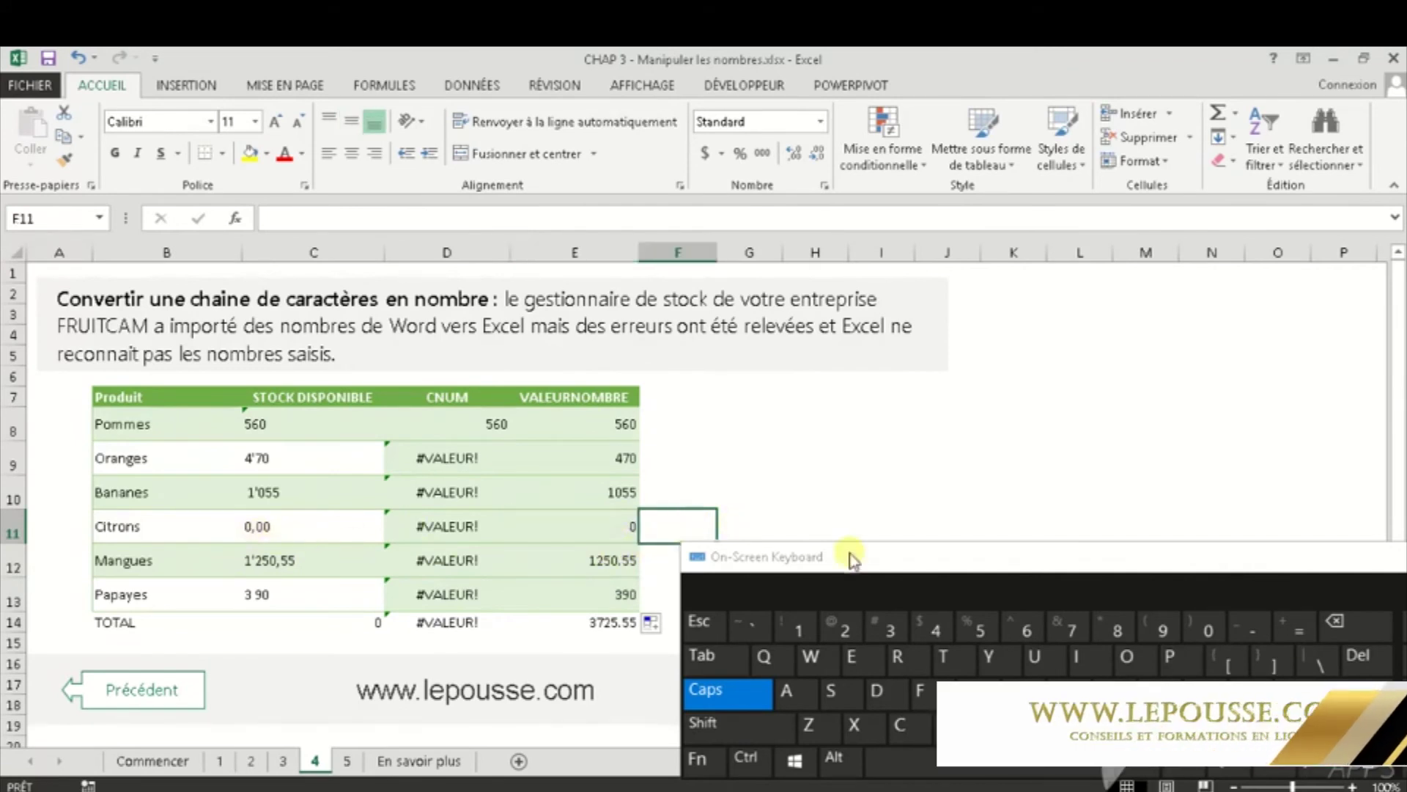
{"action": "left_click_drag", "start_coordinate": [855, 559], "coordinate": [860, 610]}
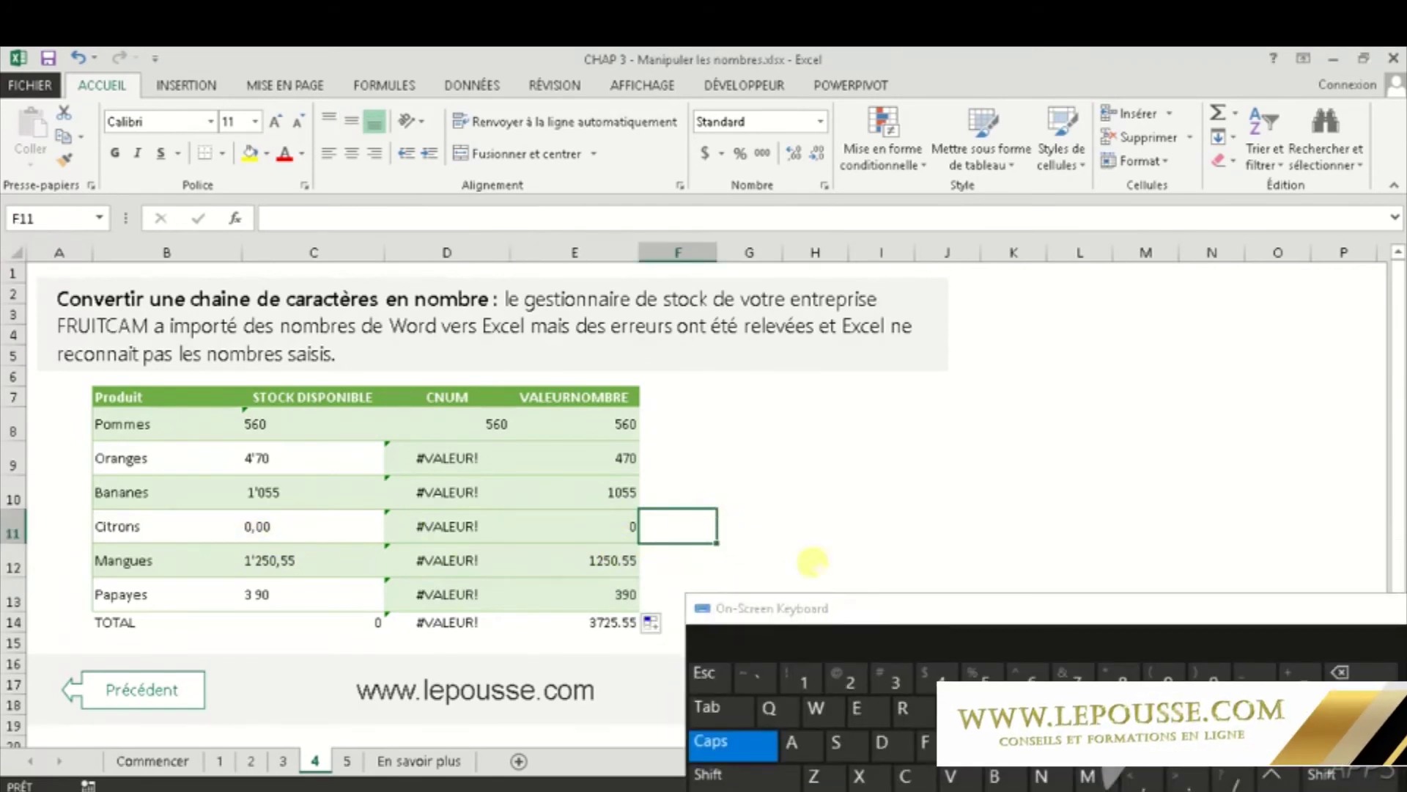
{"action": "left_click", "coordinate": [1211, 671]}
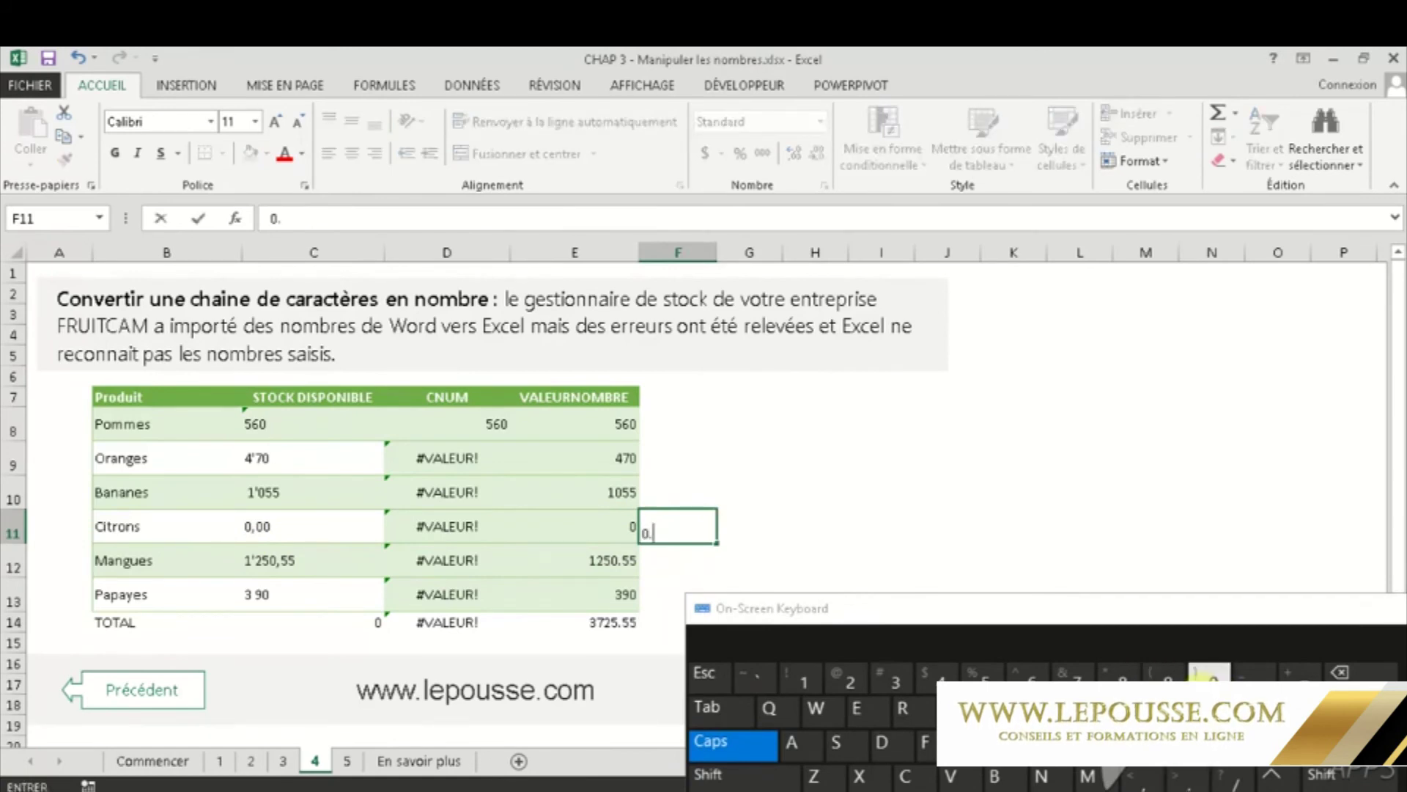
{"action": "type", "text": ".00"}
{"action": "key", "text": "Return"}
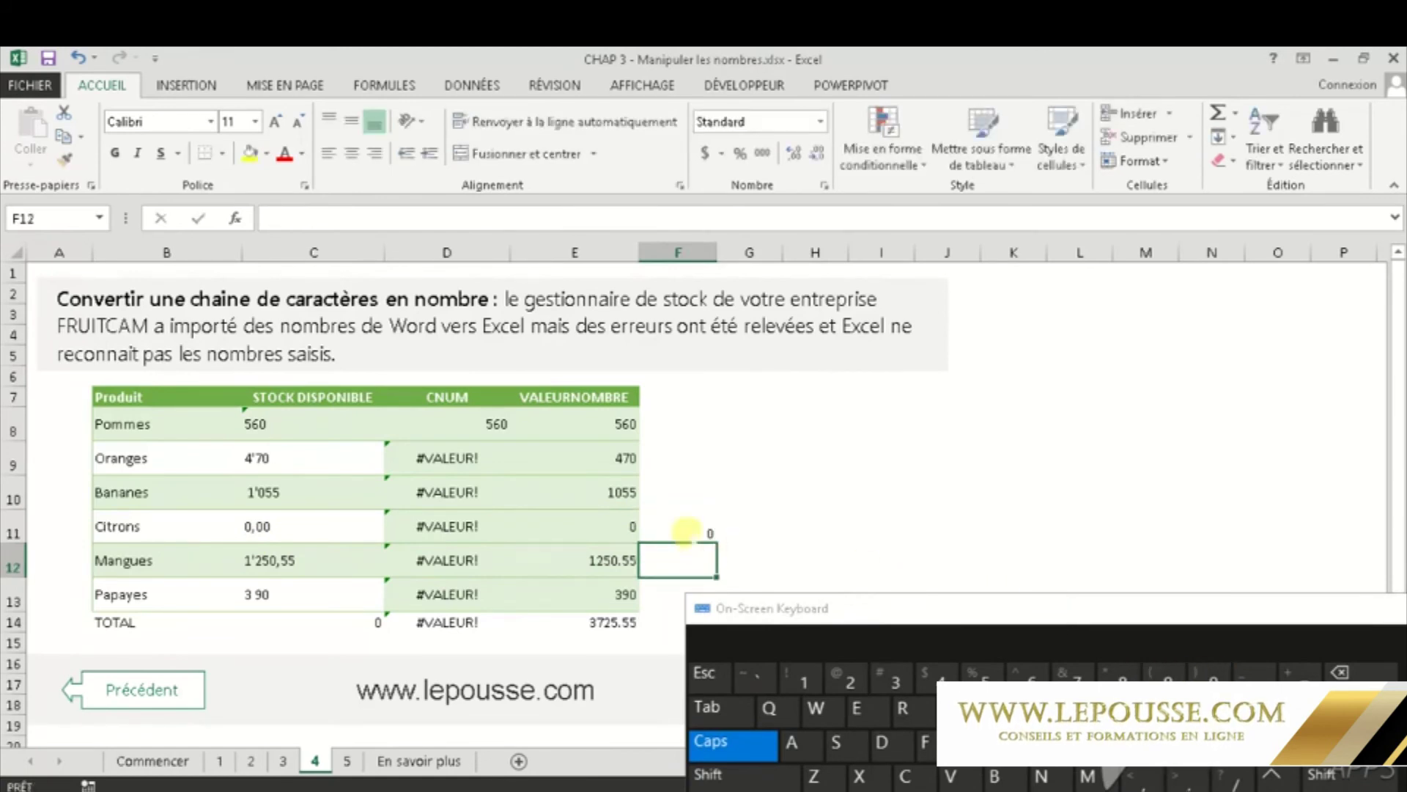
{"action": "left_click", "coordinate": [688, 528]}
Review the converted Citrons value in E11 and the SOMME total formula in E14
{"action": "left_click", "coordinate": [605, 530]}
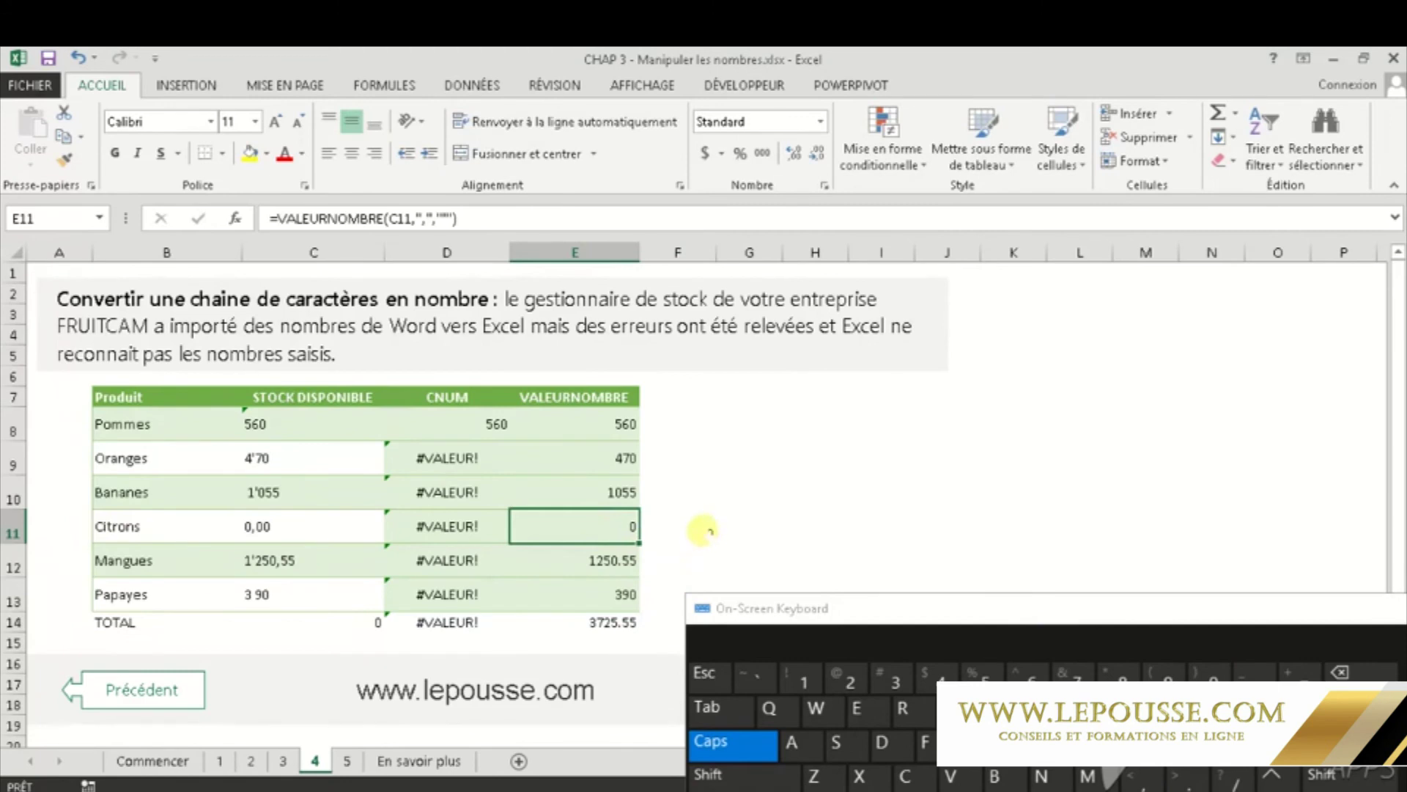
{"action": "left_click", "coordinate": [702, 528]}
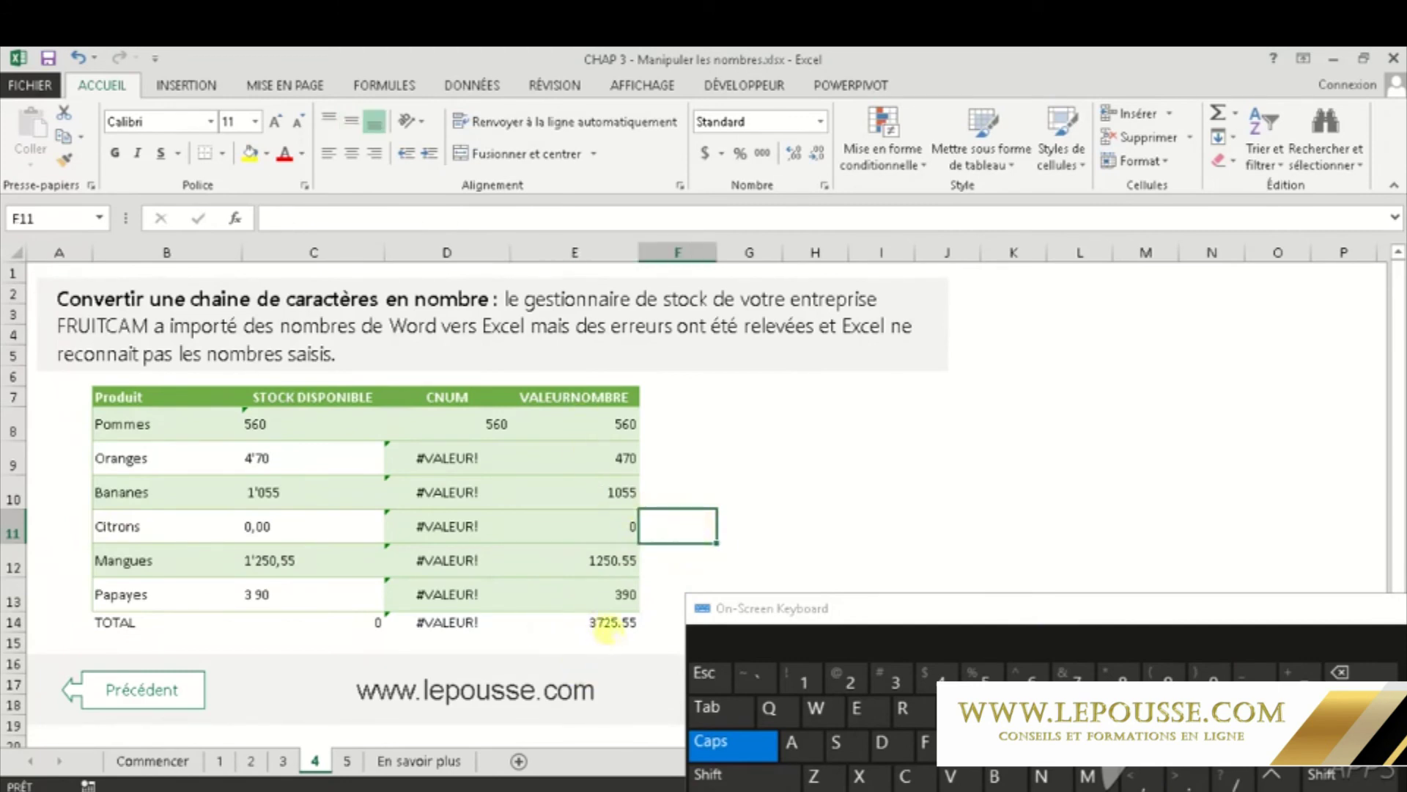
{"action": "left_click", "coordinate": [605, 629]}
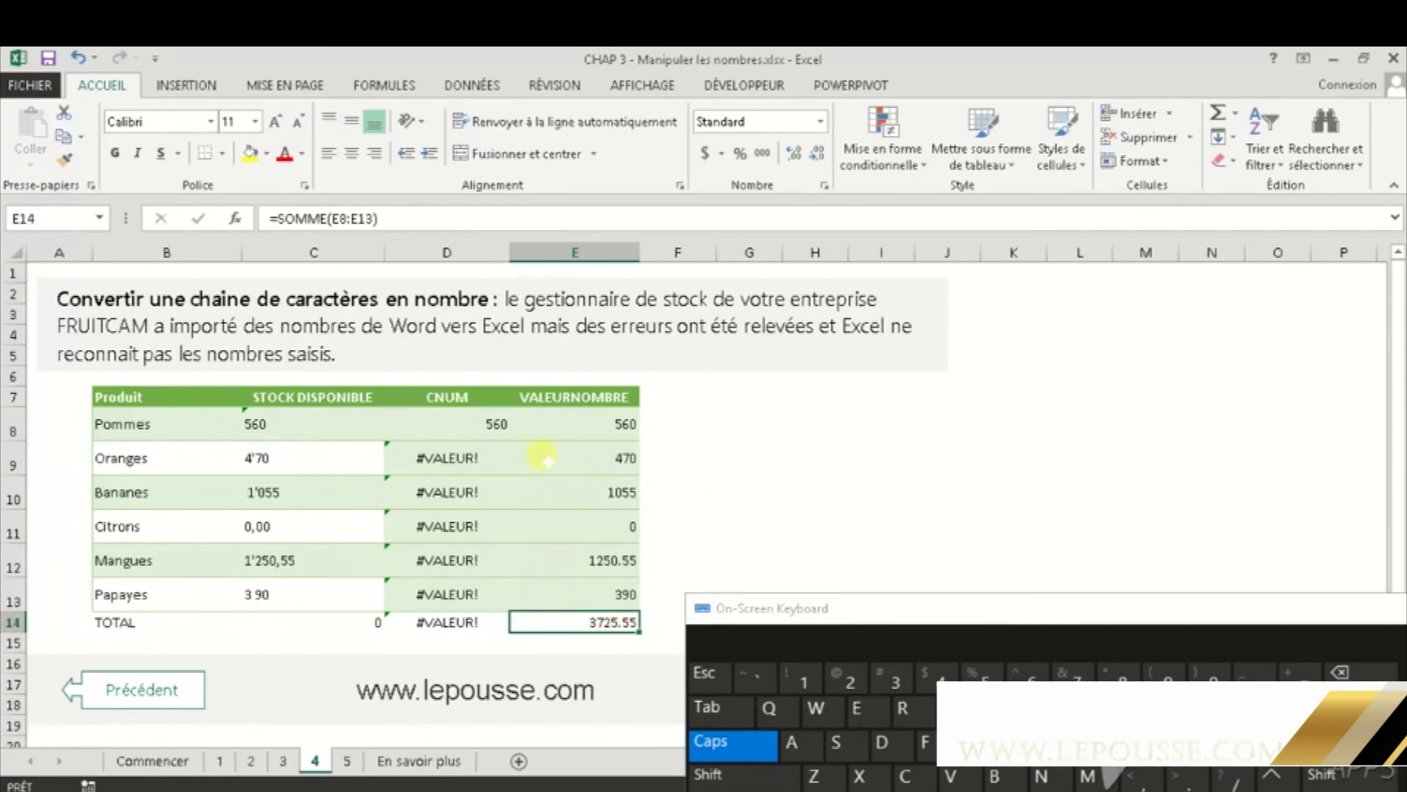